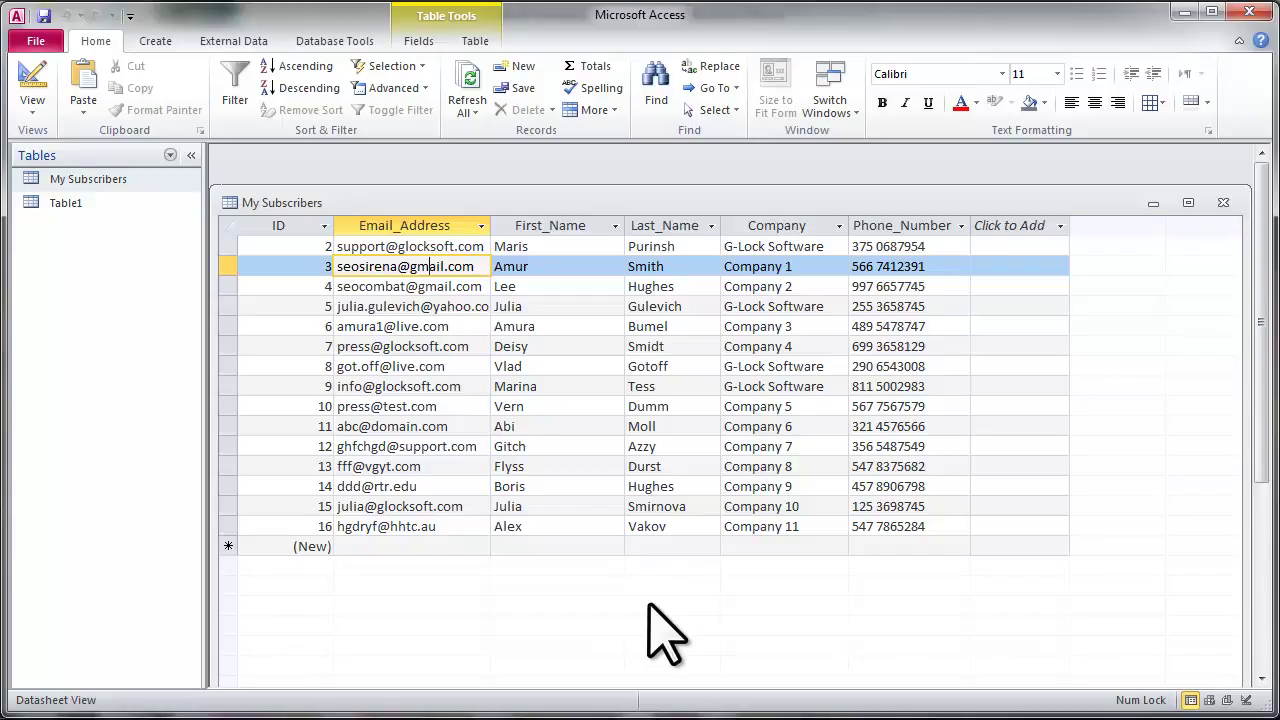
Select the My Subscribers table in Access to view its 15 subscriber records
{"action": "left_click", "coordinate": [95, 180]}
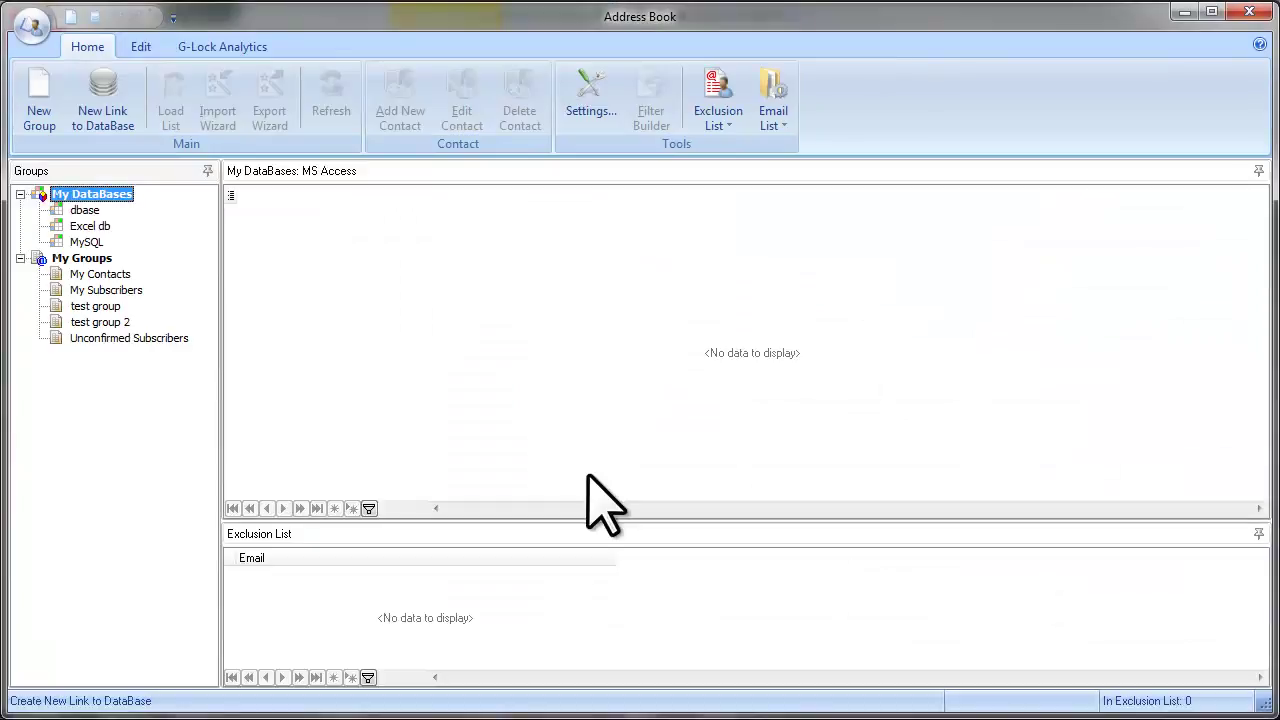
Create a new database link and name it MS Access
{"action": "left_click", "coordinate": [130, 130]}
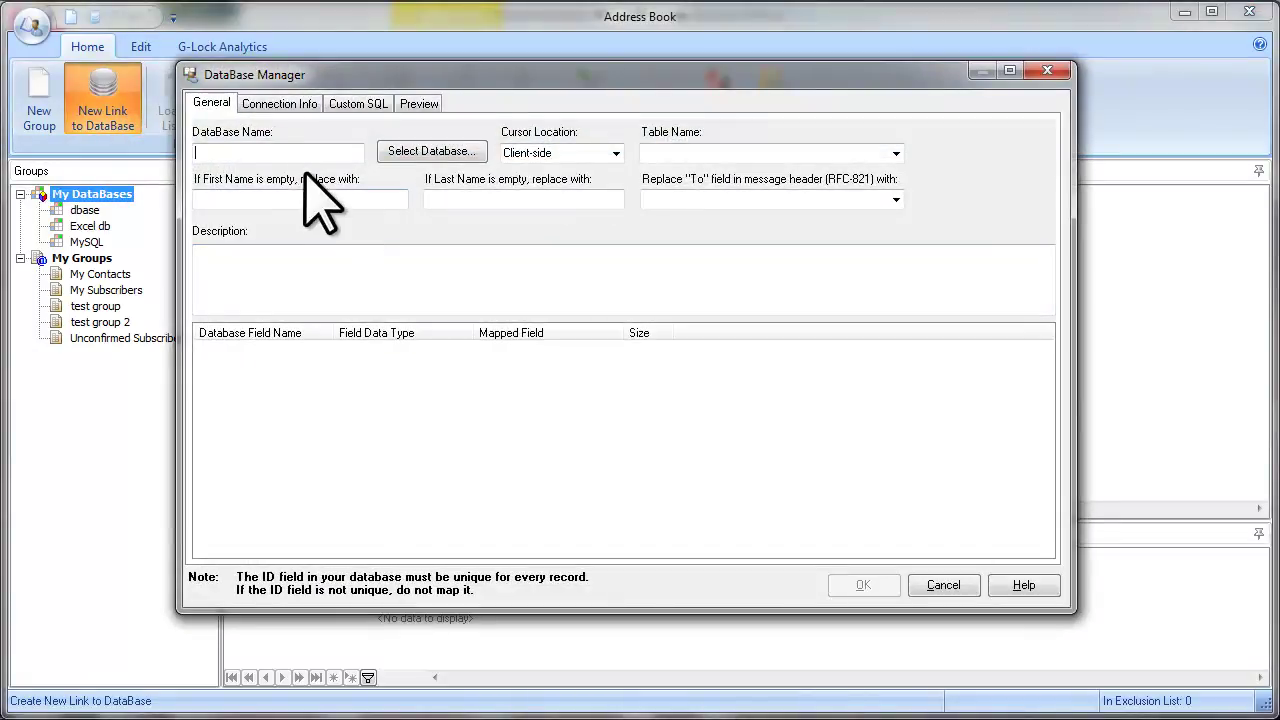
{"action": "left_click", "coordinate": [240, 152]}
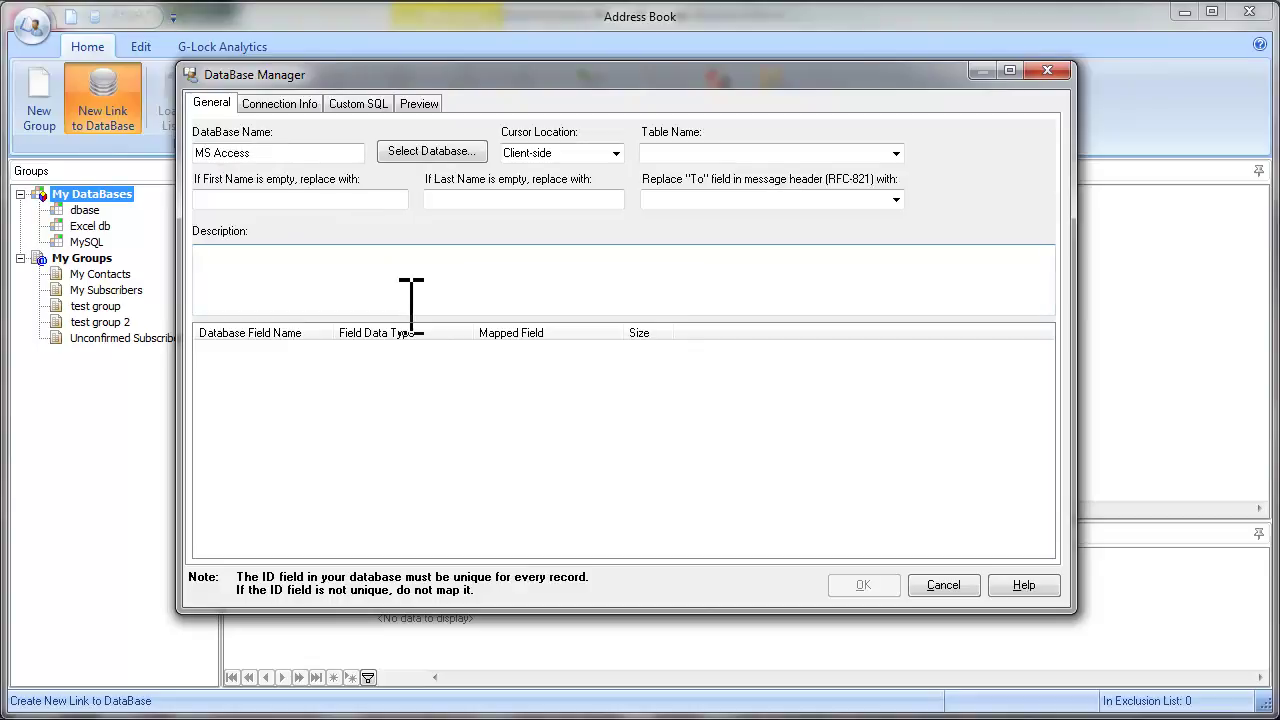
{"action": "type", "text": "MS Access"}
Connect the link to D:\My subscribers.mdb via Microsoft Jet 4.0 OLE DB Provider and verify the connection
{"action": "left_click", "coordinate": [424, 156]}
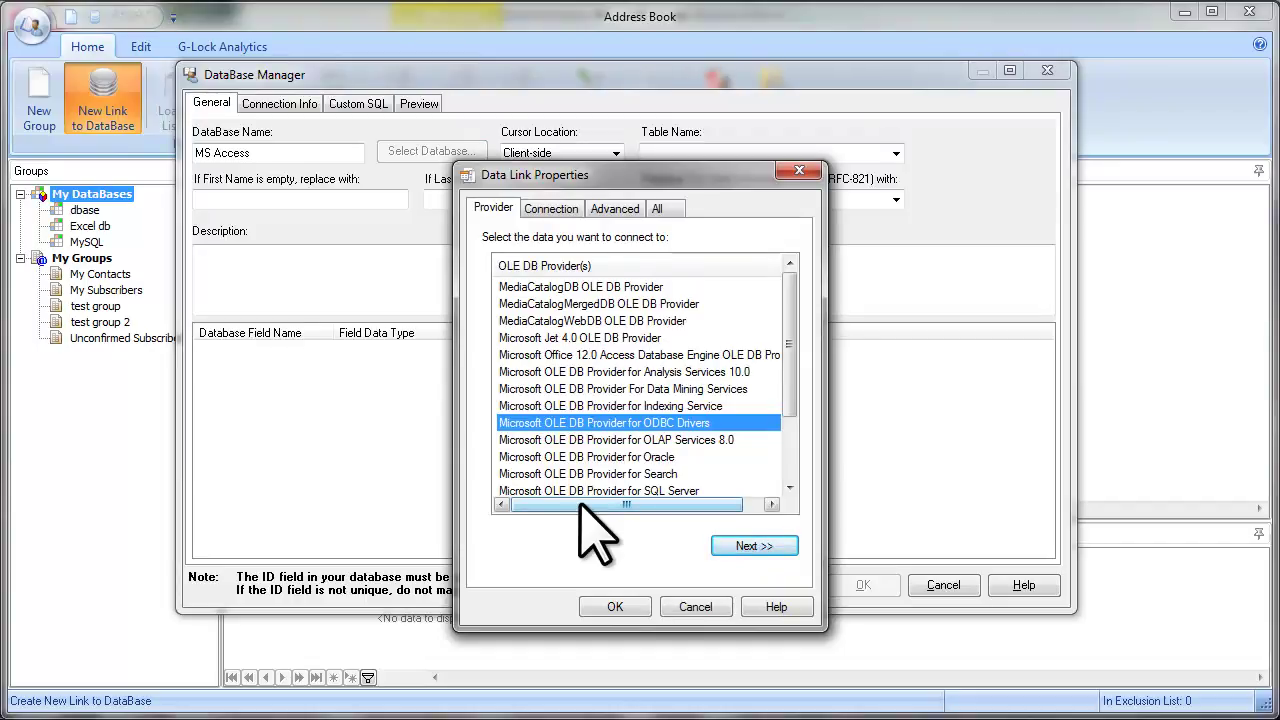
{"action": "left_click", "coordinate": [520, 340]}
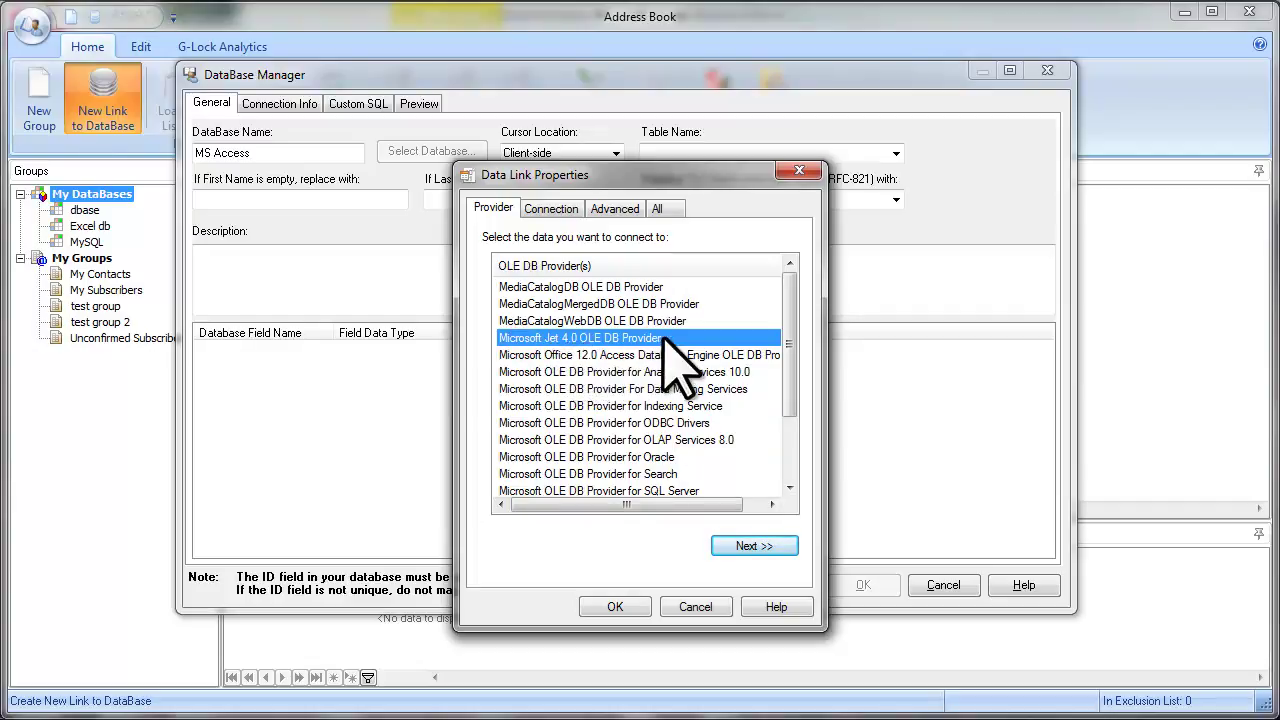
{"action": "left_click", "coordinate": [776, 547]}
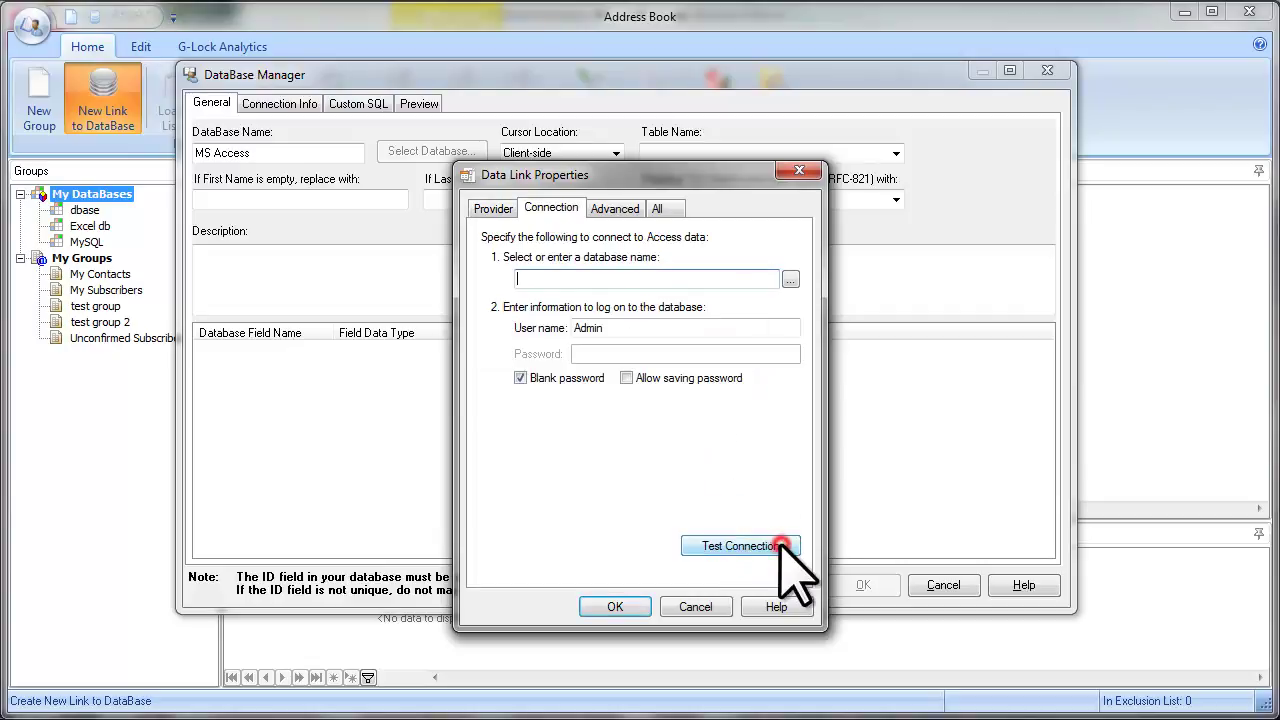
{"action": "left_click", "coordinate": [790, 279]}
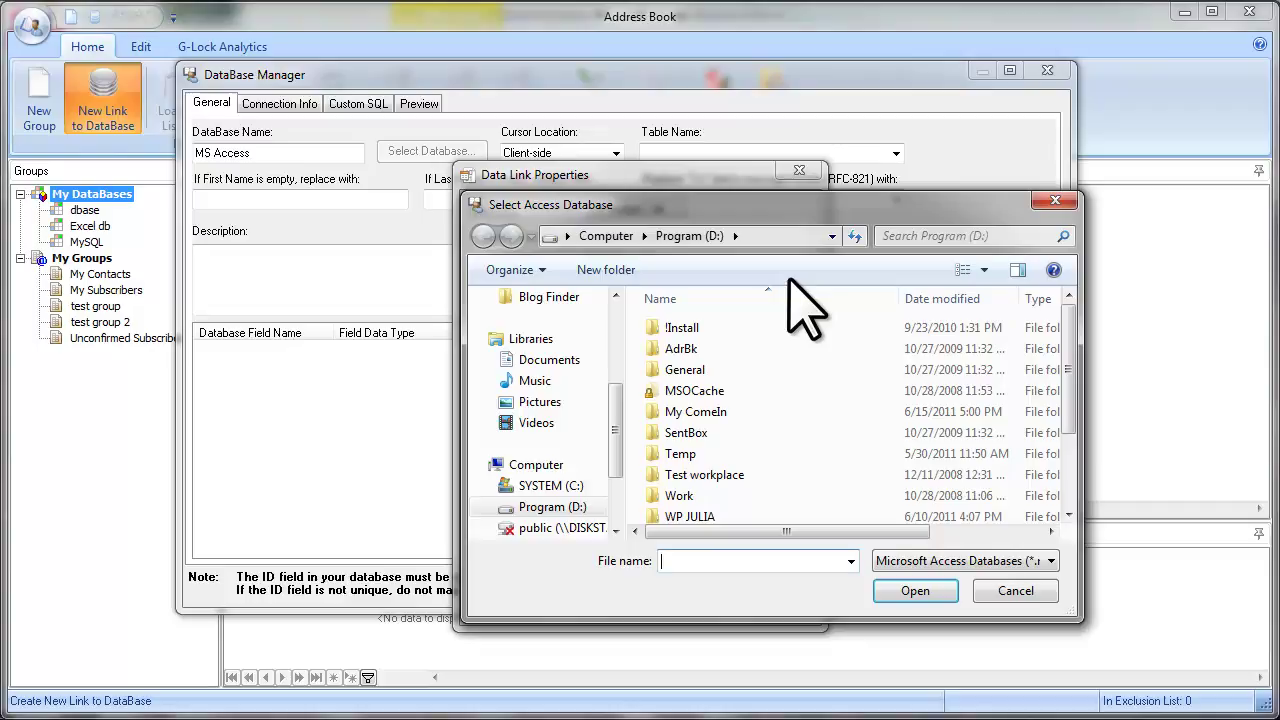
{"action": "scroll", "coordinate": [1066, 378], "scroll_direction": "down", "scroll_amount": 2}
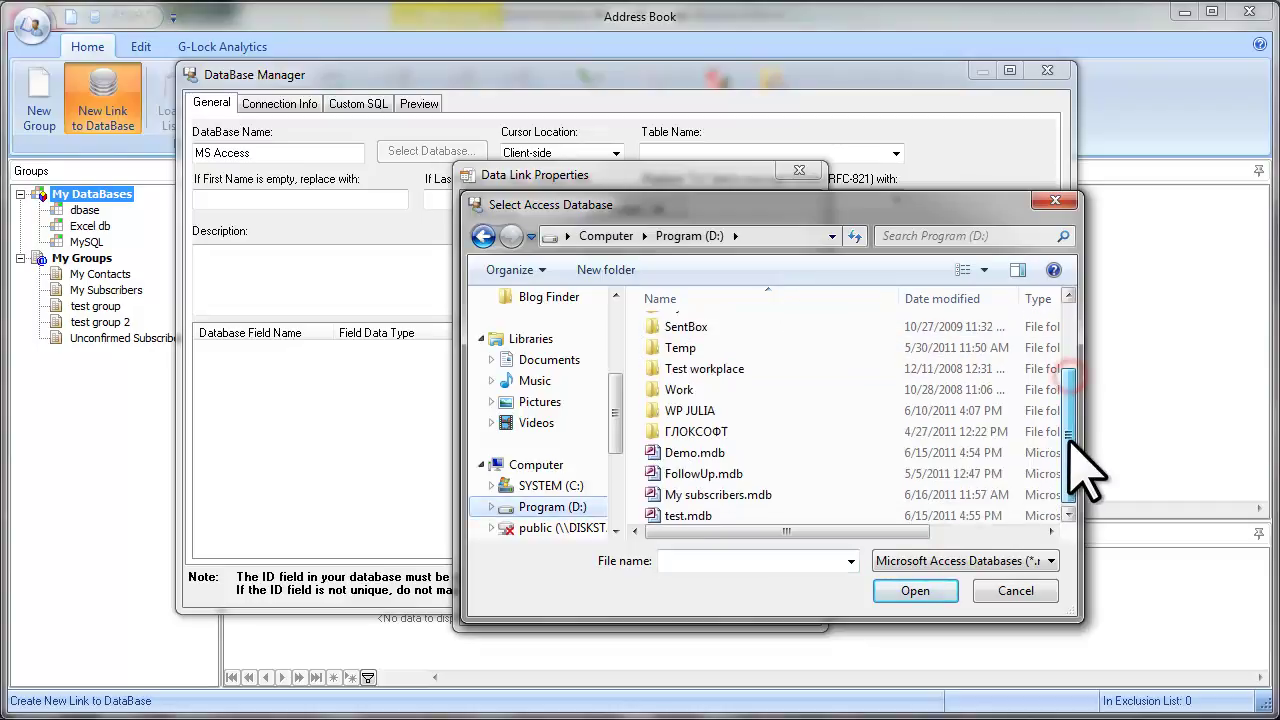
{"action": "left_click", "coordinate": [740, 490]}
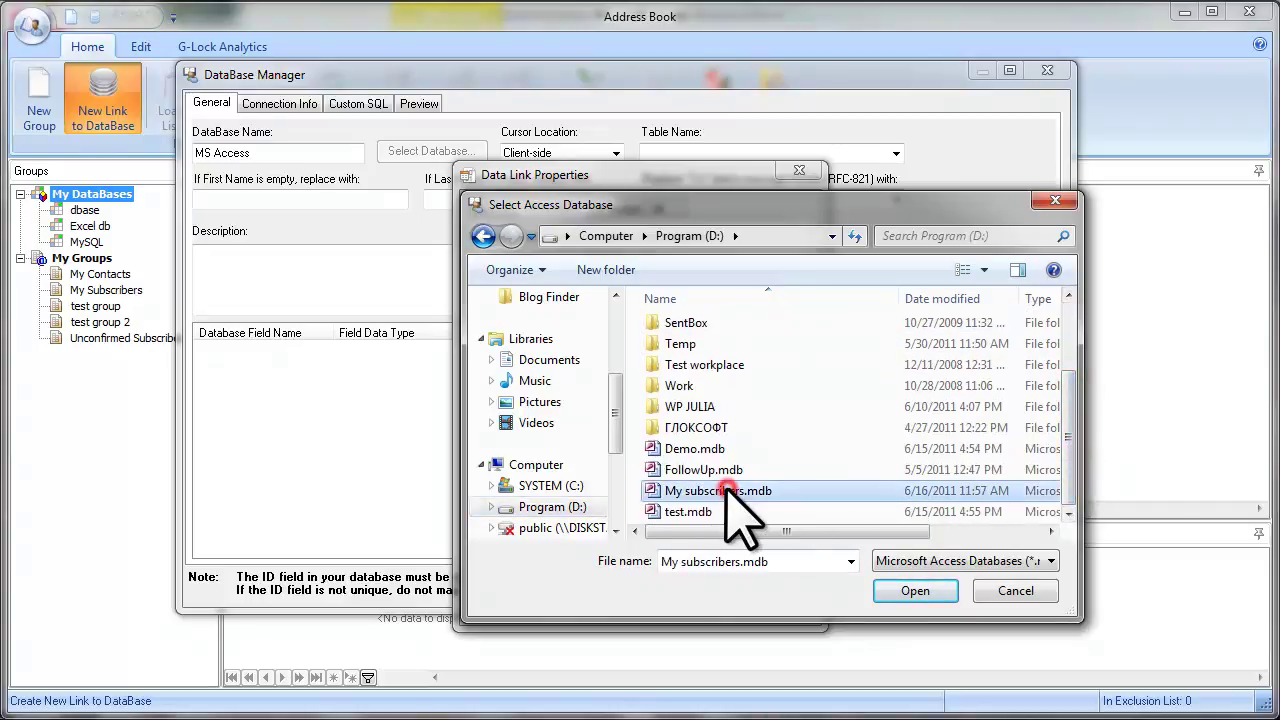
{"action": "left_click", "coordinate": [937, 594]}
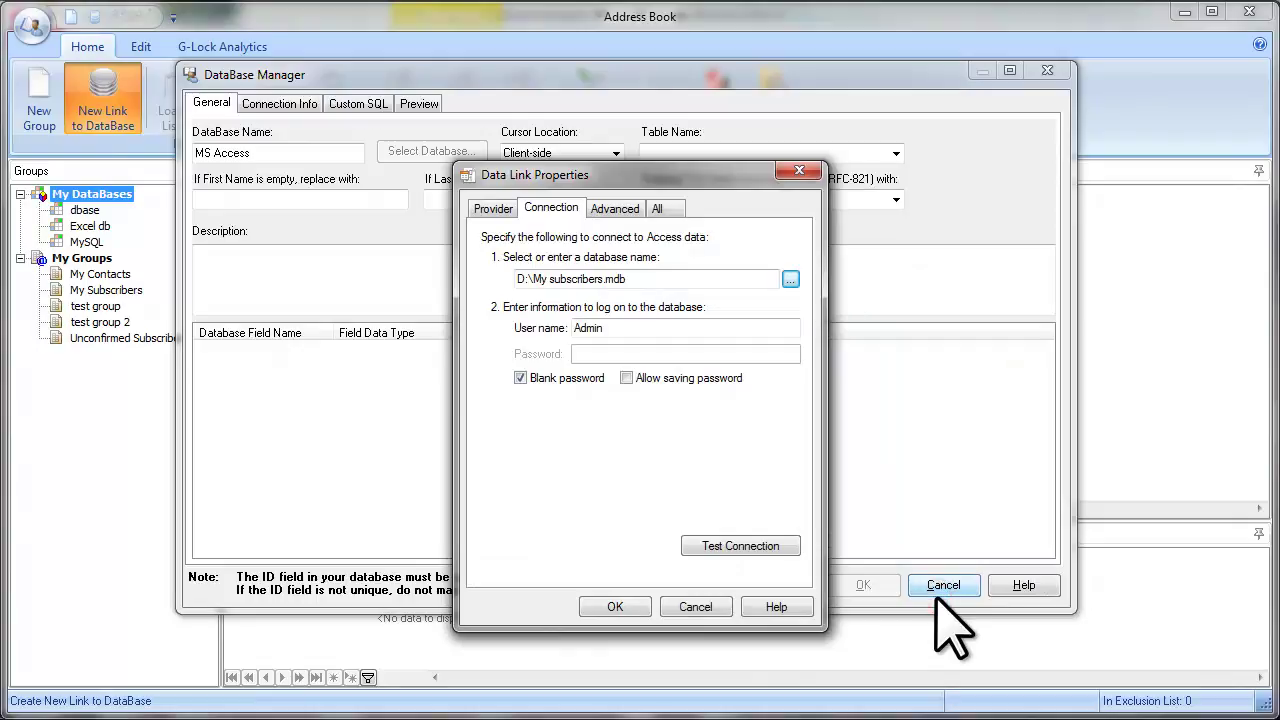
{"action": "left_click", "coordinate": [745, 550]}
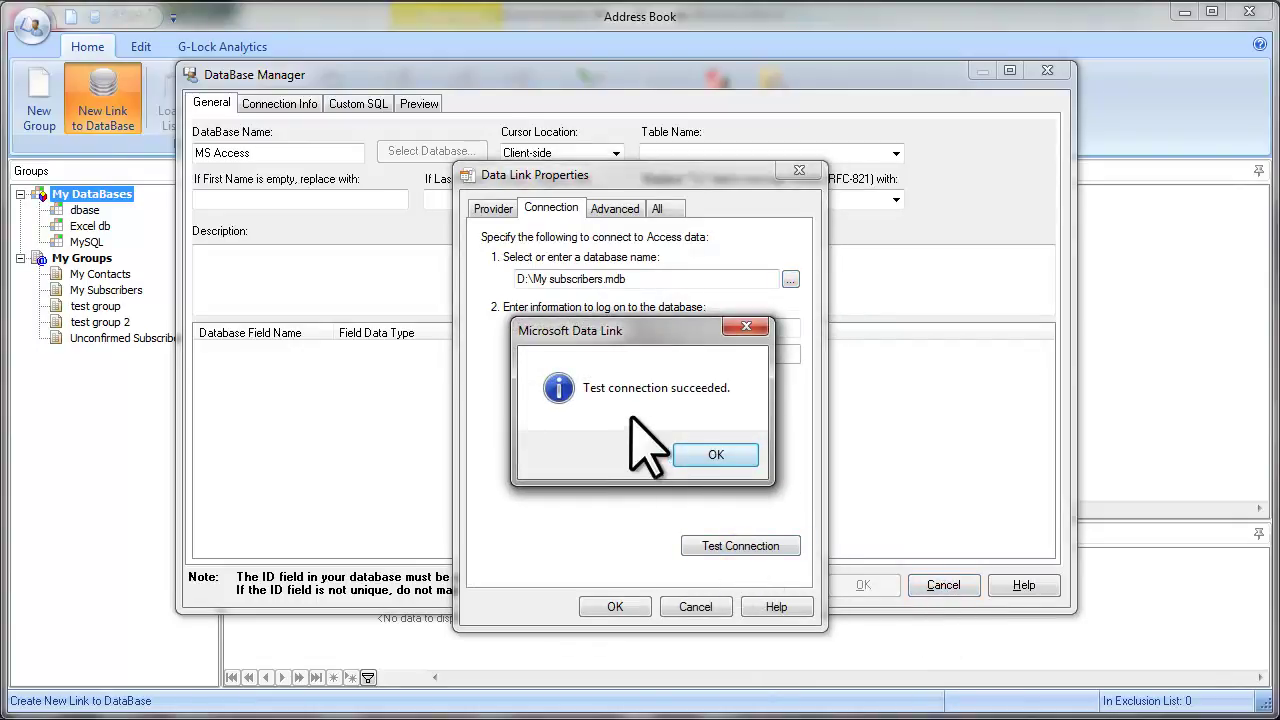
{"action": "left_click", "coordinate": [735, 455]}
Link the [My Subscribers] table and map Email_Address to the Email field
{"action": "left_click", "coordinate": [634, 606]}
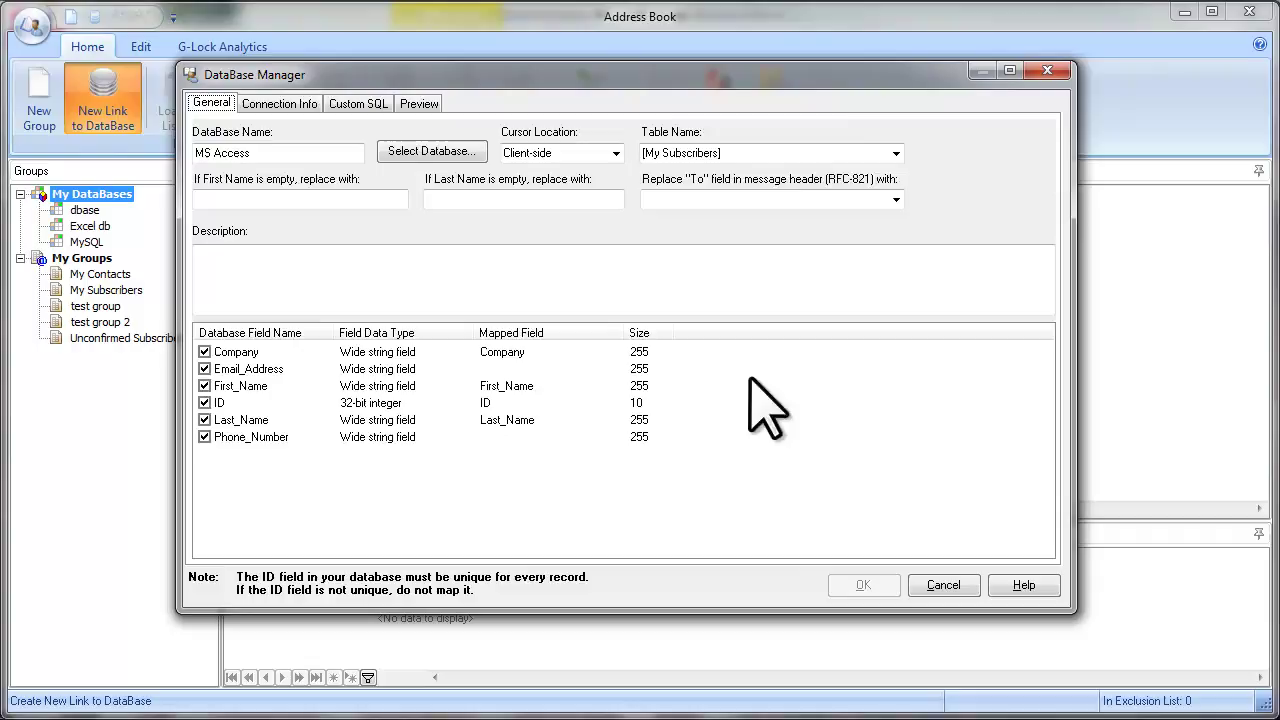
{"action": "left_click", "coordinate": [896, 153]}
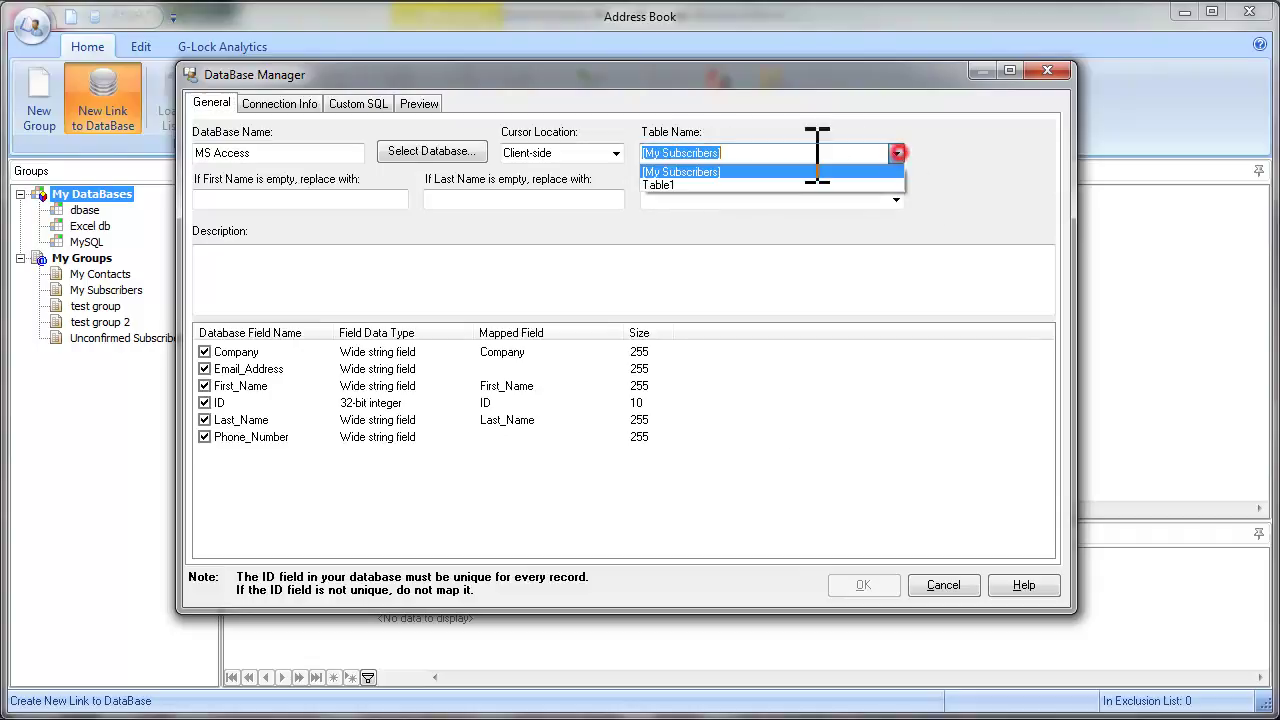
{"action": "left_click", "coordinate": [735, 173]}
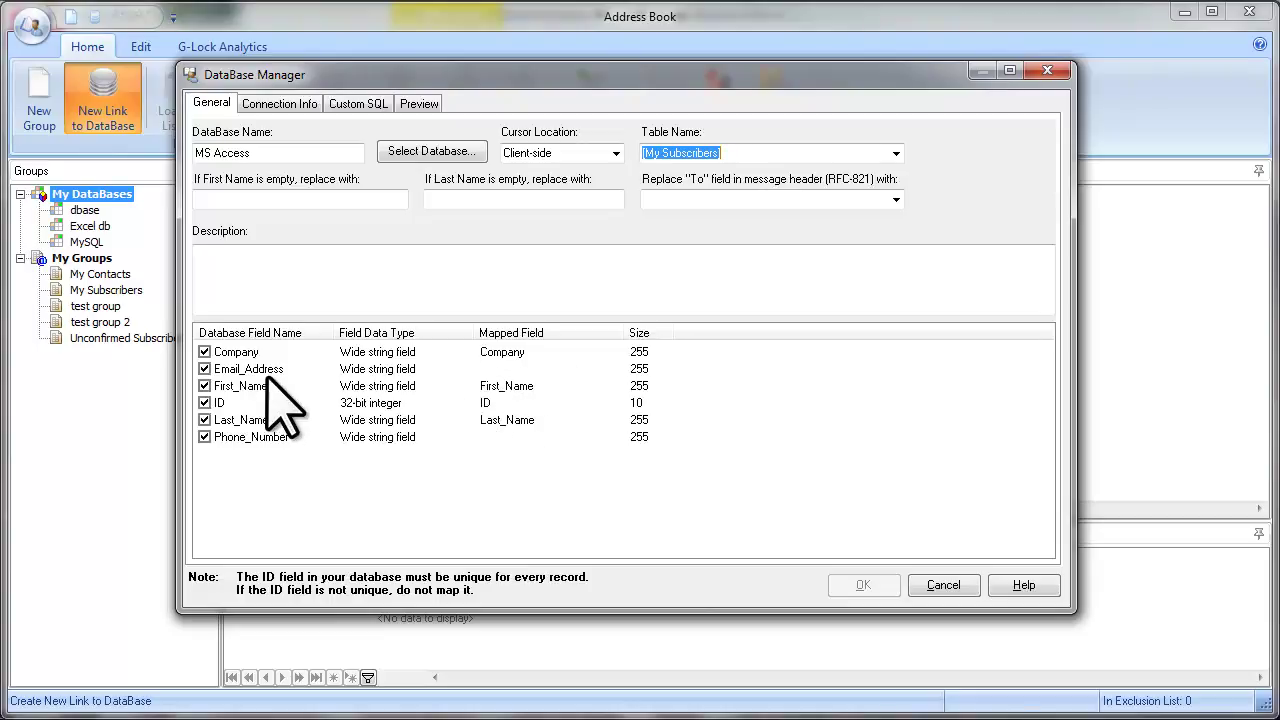
{"action": "left_click", "coordinate": [485, 374]}
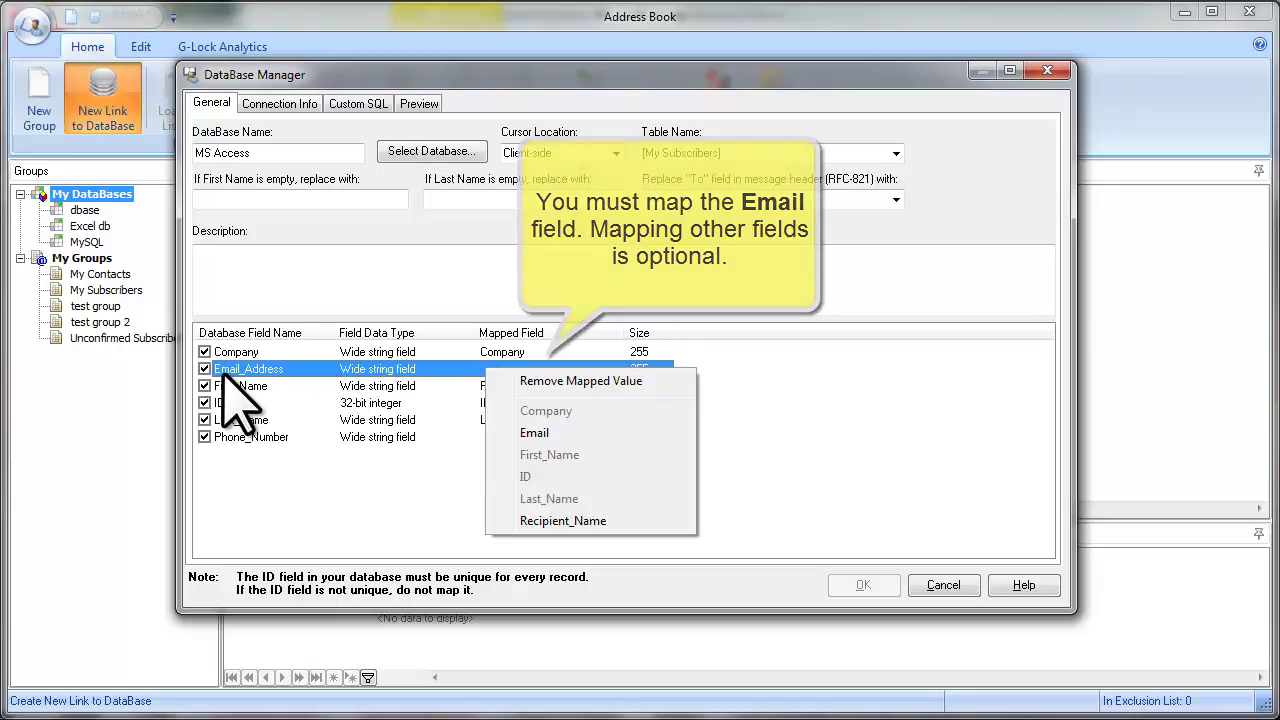
{"action": "left_click", "coordinate": [578, 434]}
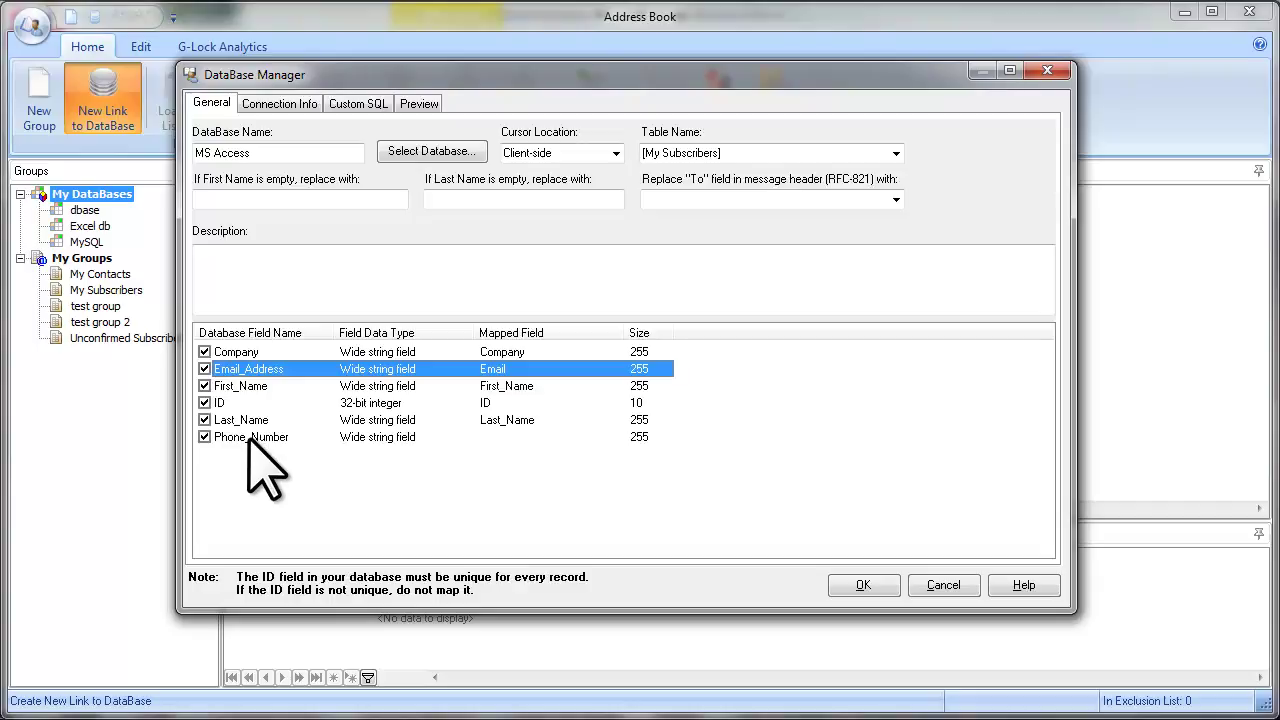
Save the MS Access link, show its 15 records, and auto-fit the Company and other columns
{"action": "left_click", "coordinate": [863, 586]}
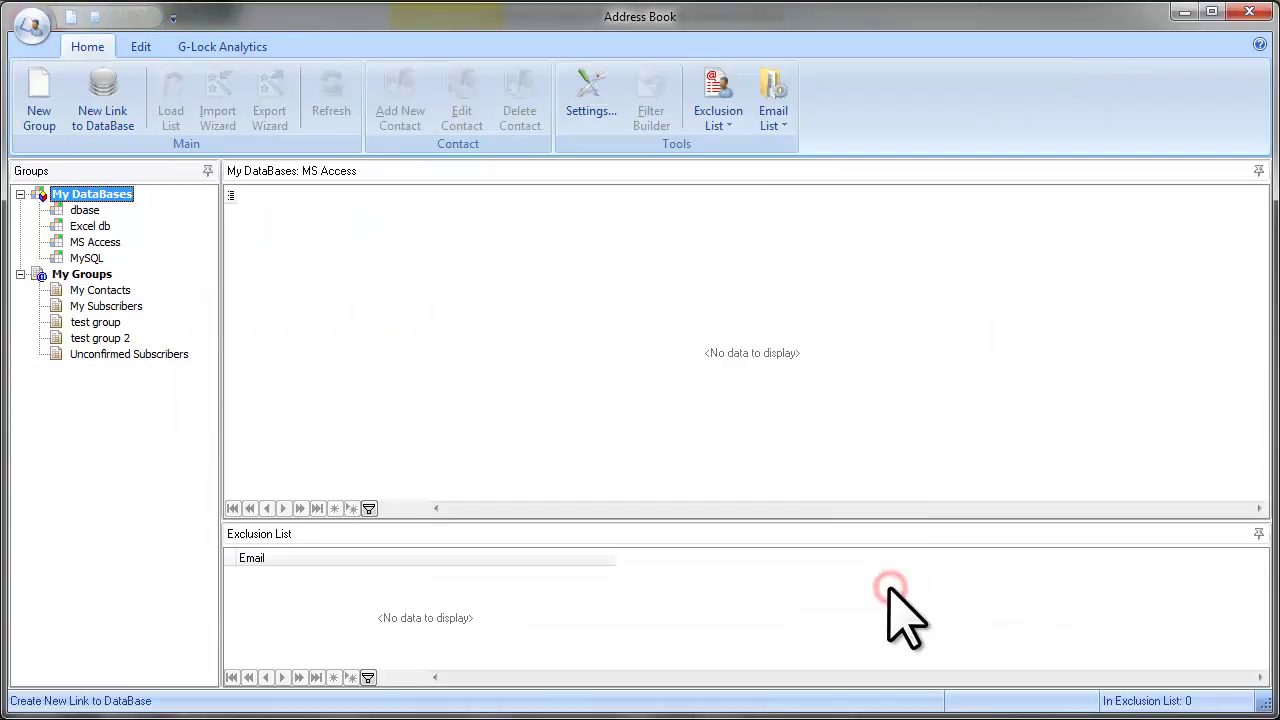
{"action": "left_click", "coordinate": [100, 242]}
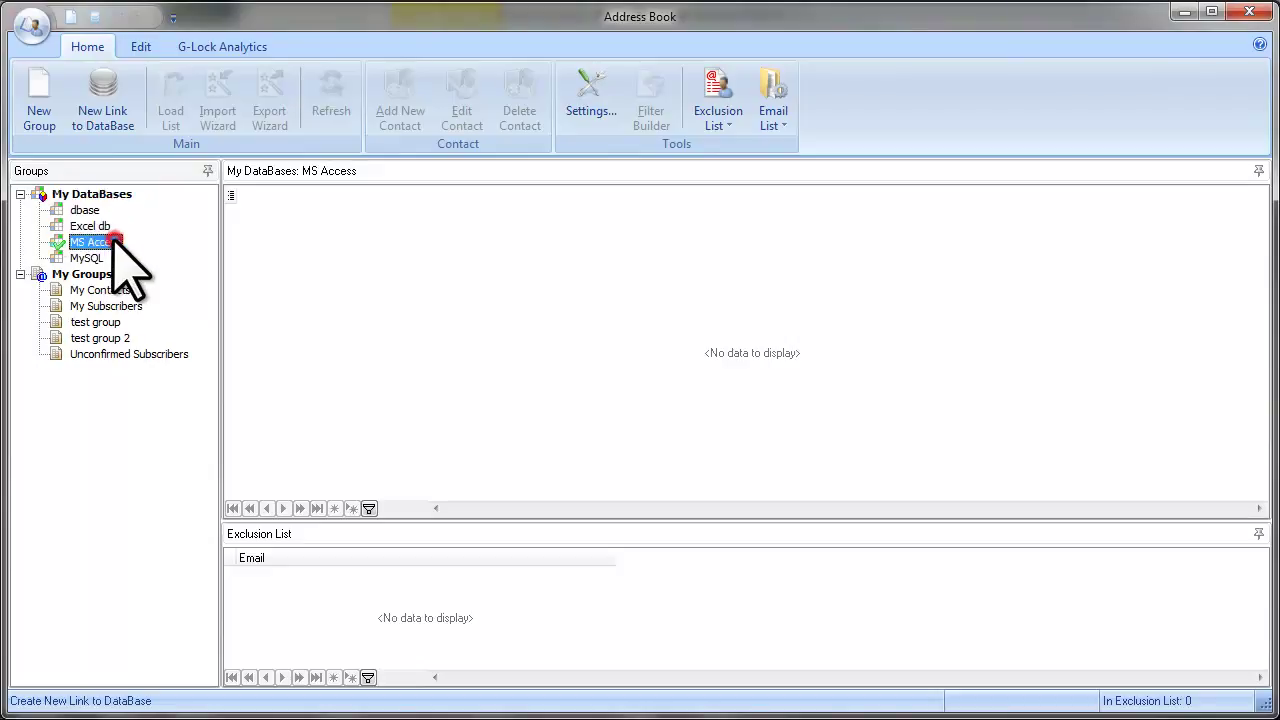
{"action": "double_click", "coordinate": [663, 189]}
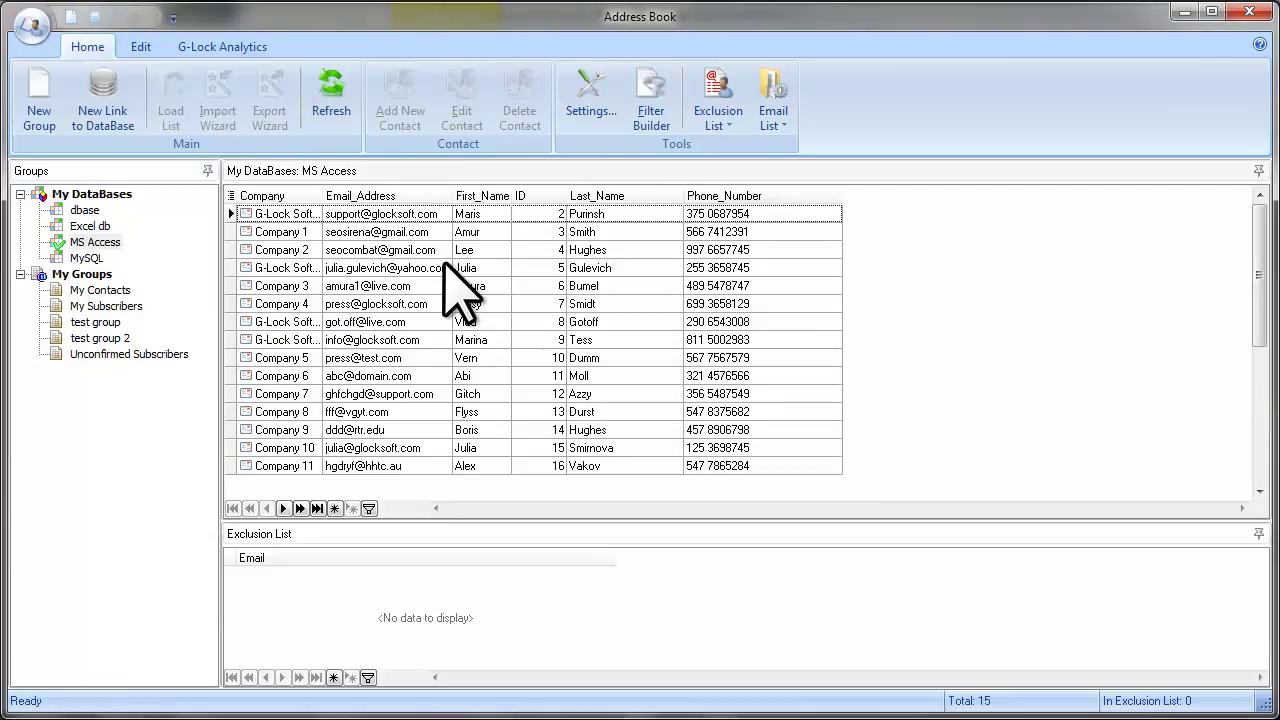
{"action": "double_click", "coordinate": [322, 195]}
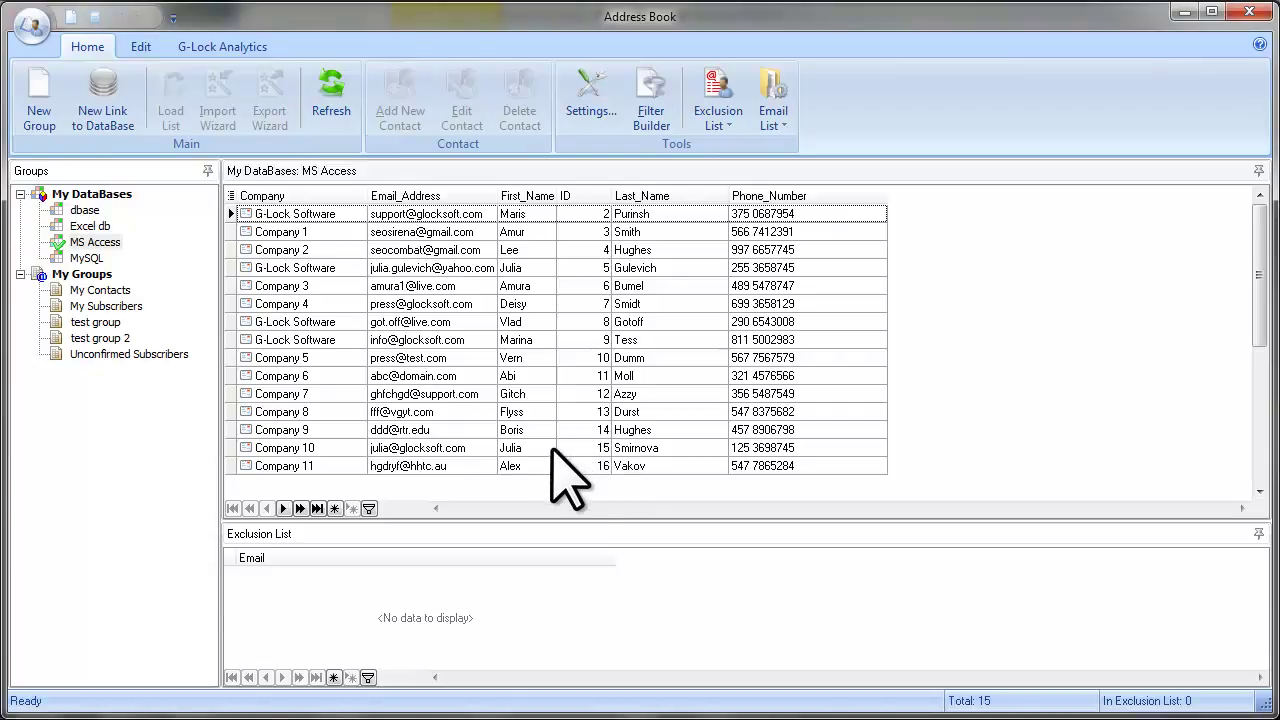
Edit the MS Access link to enable 'Use your own SQL statement' and start the Select query
{"action": "right_click", "coordinate": [100, 243]}
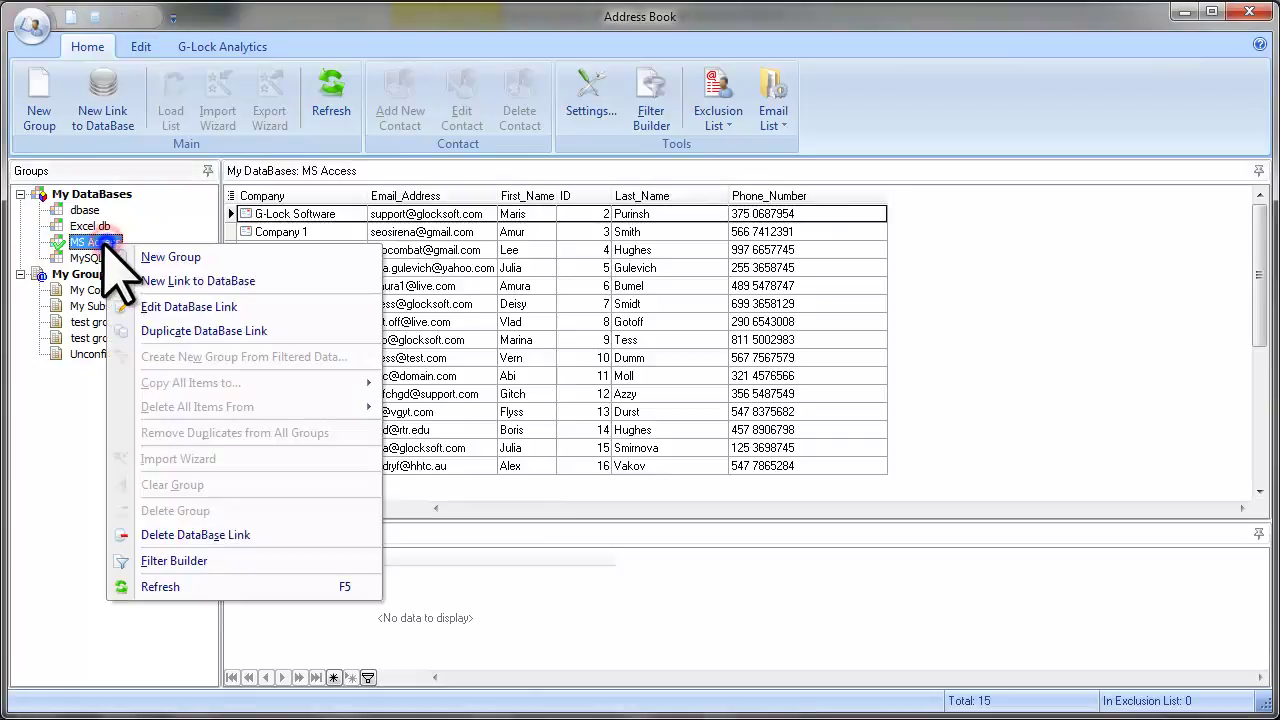
{"action": "left_click", "coordinate": [245, 330]}
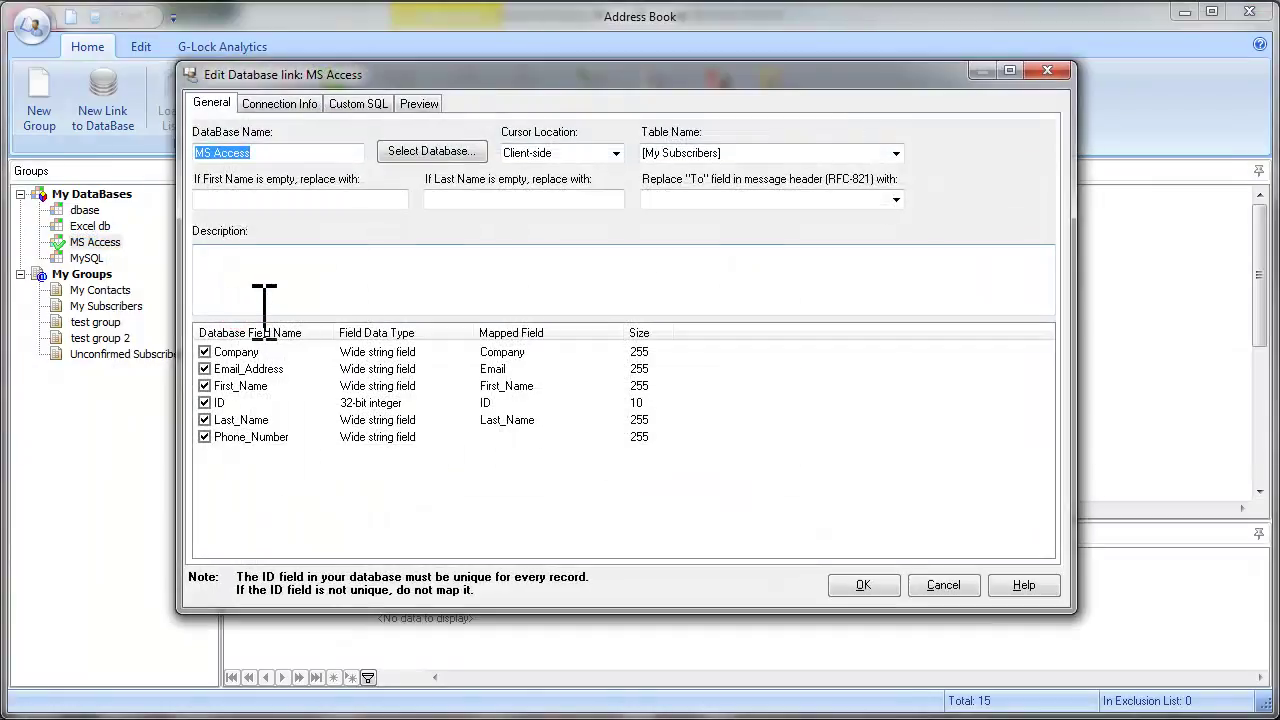
{"action": "left_click", "coordinate": [355, 104]}
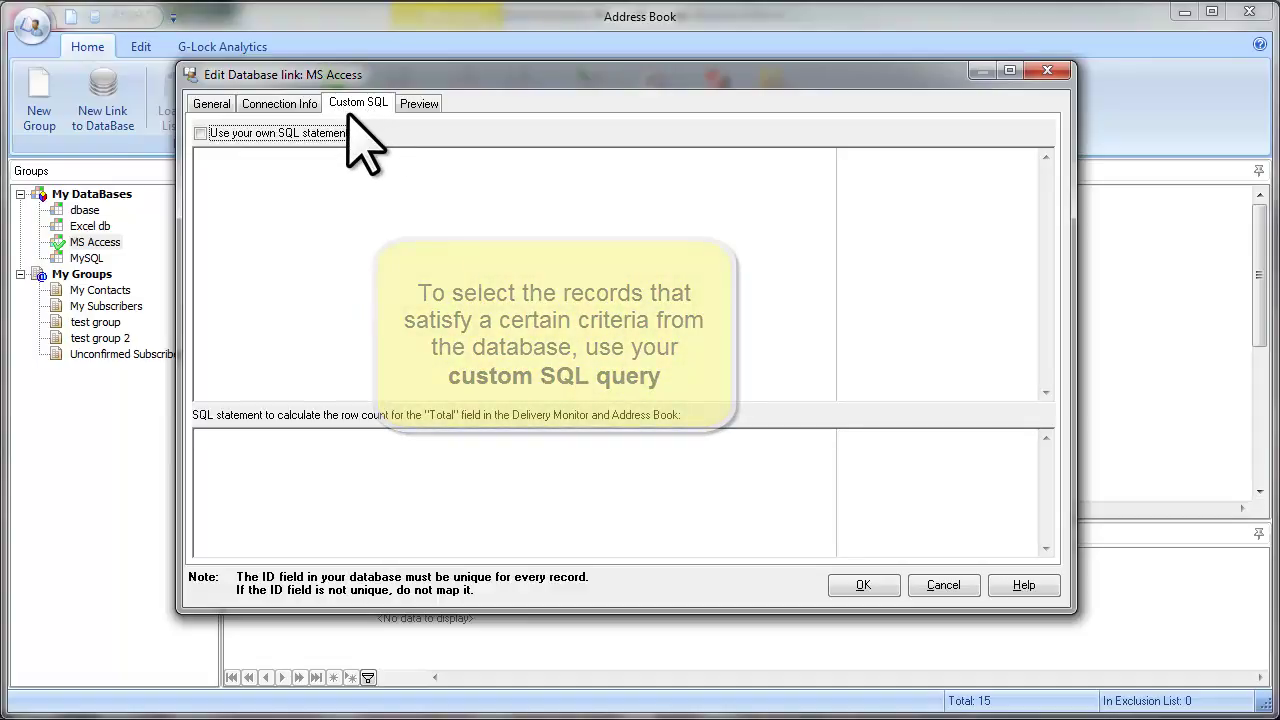
{"action": "left_click", "coordinate": [200, 134]}
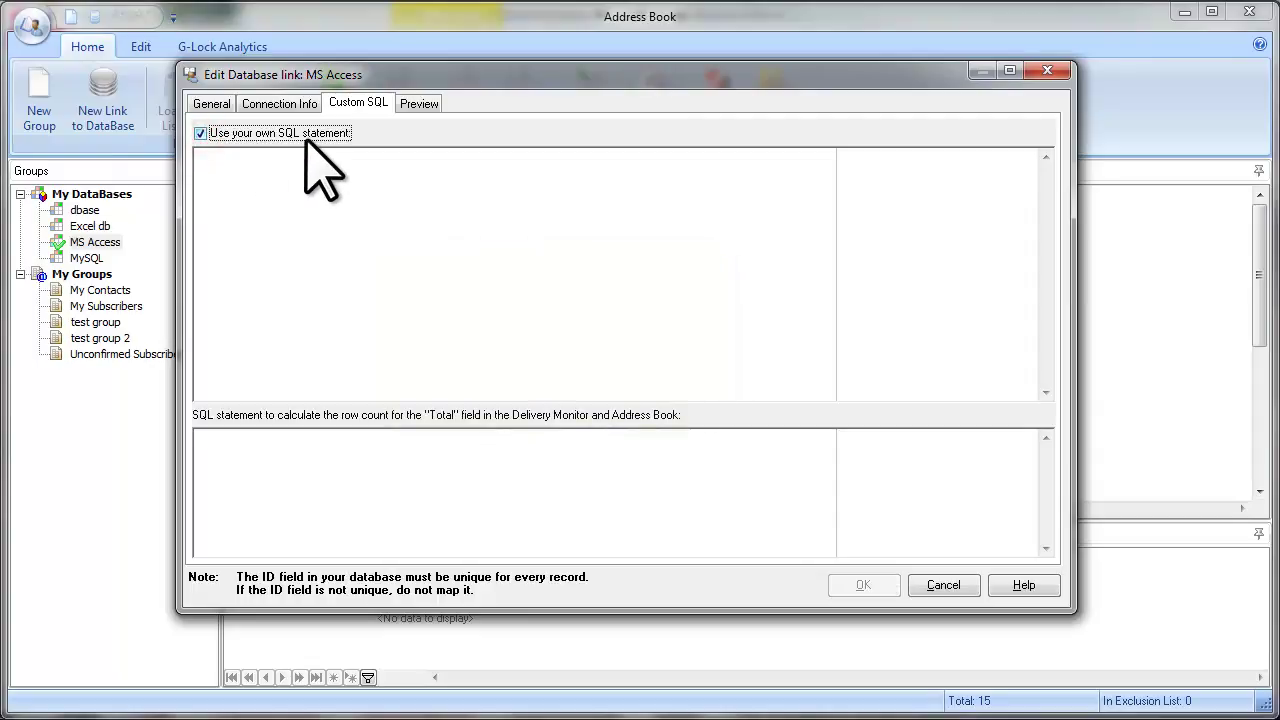
{"action": "left_click", "coordinate": [222, 165]}
Select Email_Address as Email, First_Name, Last_Name, Company and Phone_Number in the query
{"action": "type", "text": "ect"}
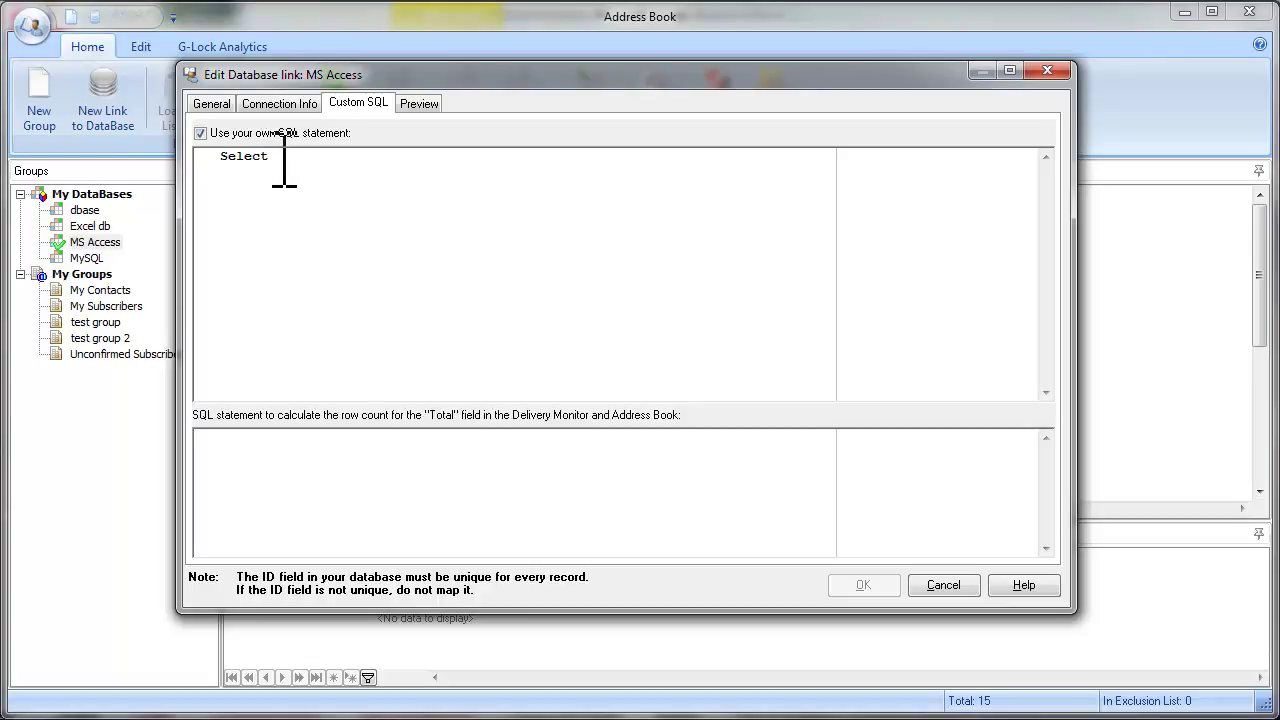
{"action": "right_click", "coordinate": [275, 157]}
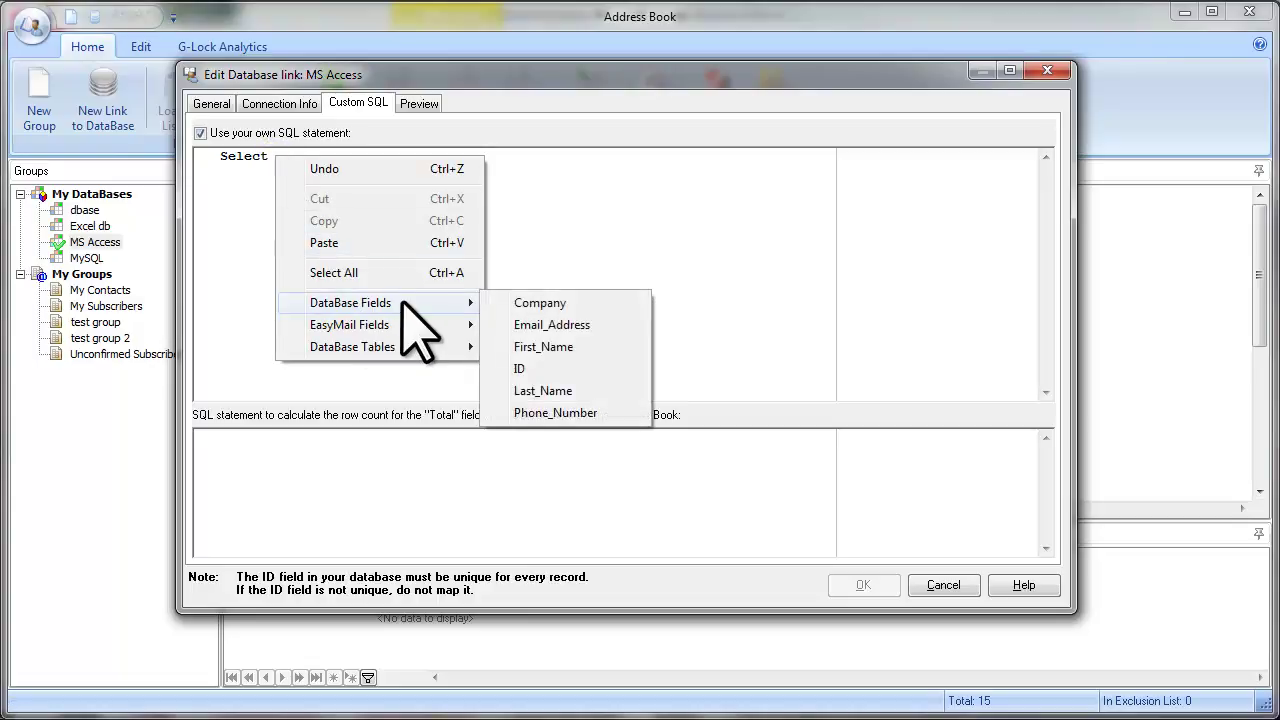
{"action": "mouse_move", "coordinate": [380, 302]}
{"action": "left_click", "coordinate": [620, 325]}
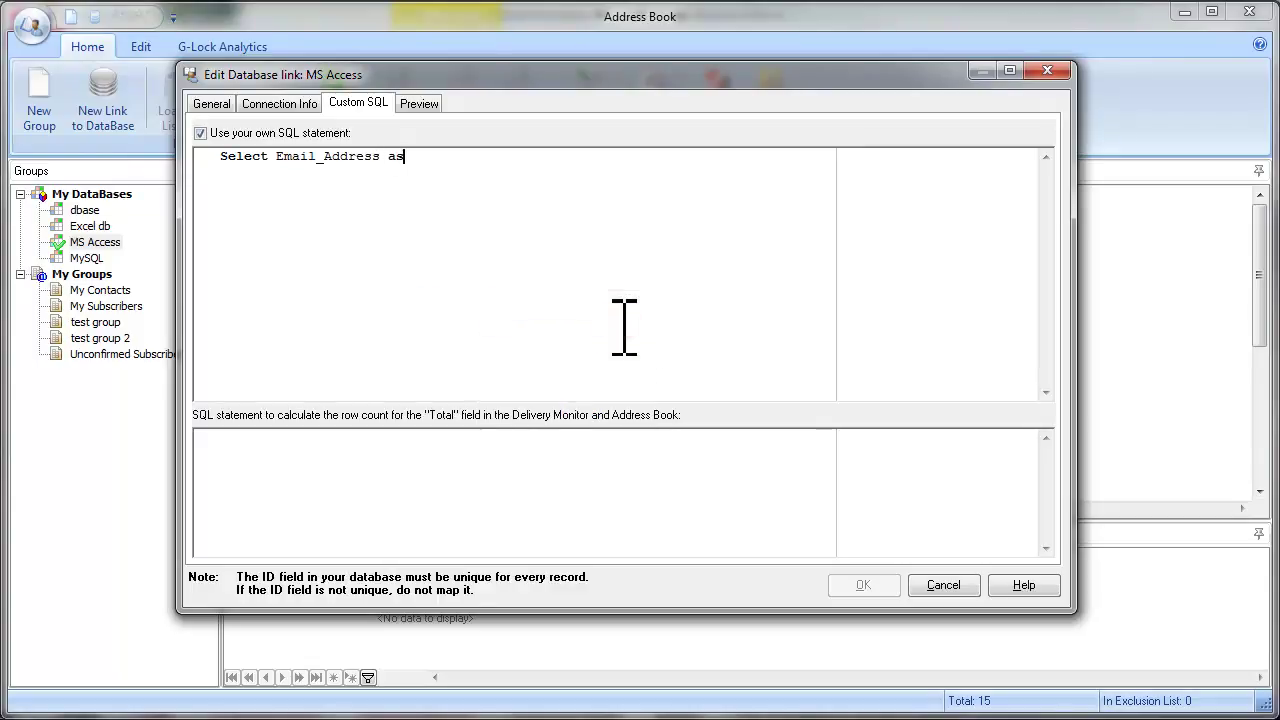
{"action": "left_click", "coordinate": [411, 156]}
{"action": "right_click", "coordinate": [415, 156]}
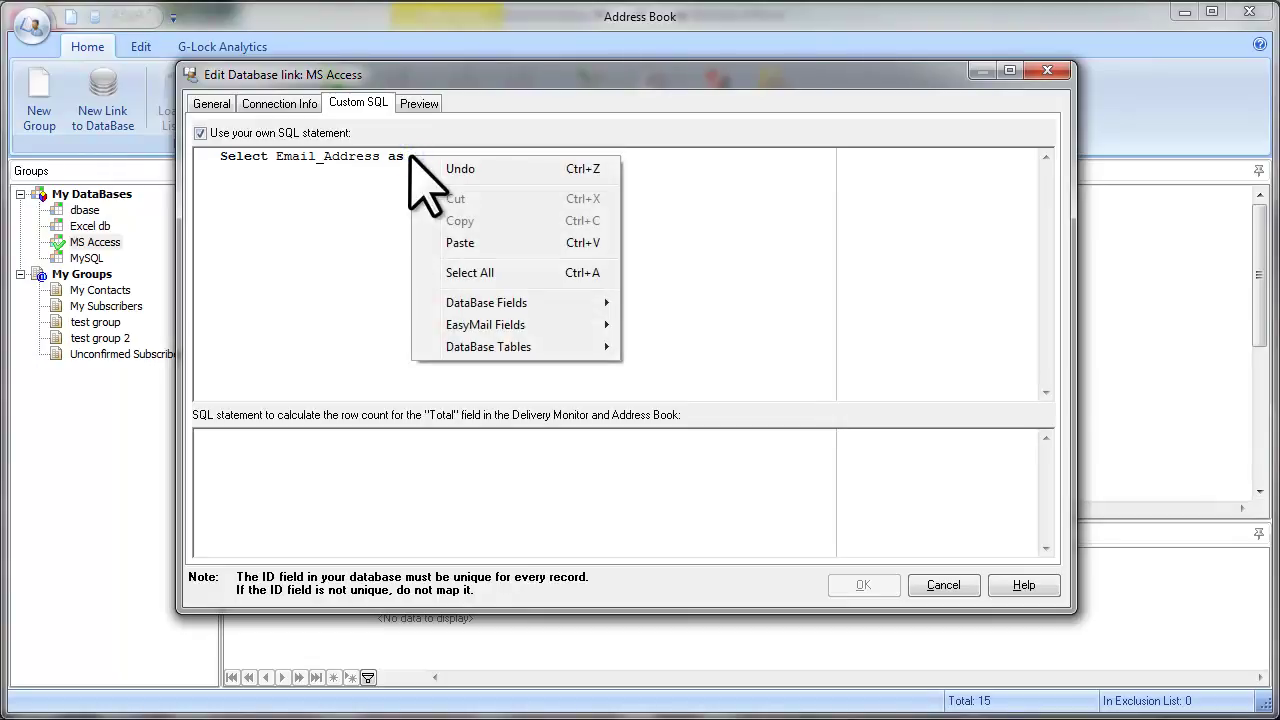
{"action": "mouse_move", "coordinate": [485, 325]}
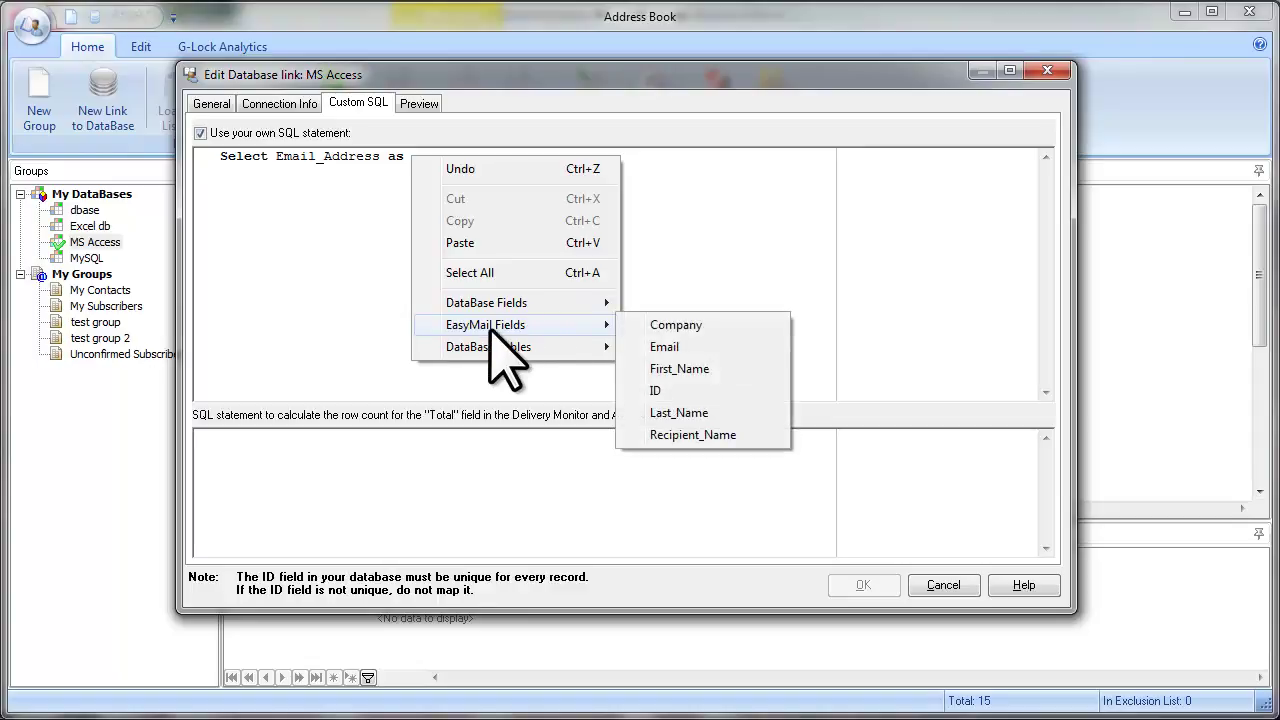
{"action": "left_click", "coordinate": [705, 347]}
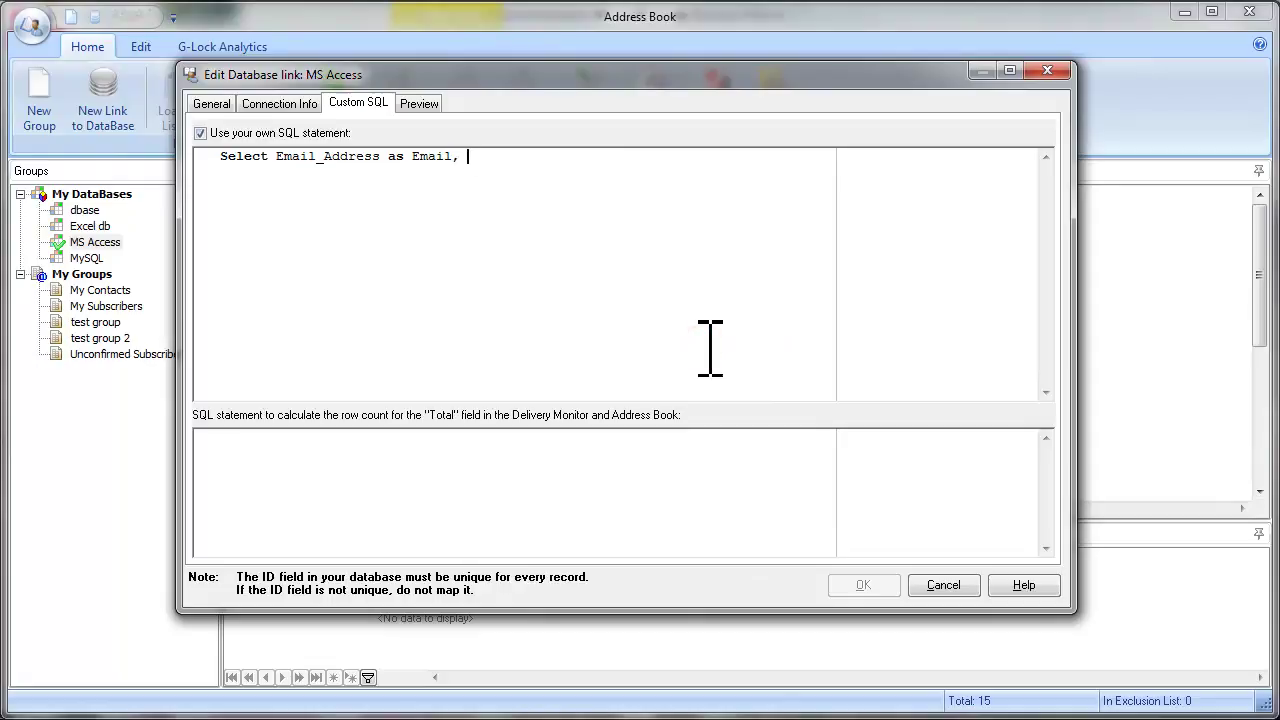
{"action": "left_click", "coordinate": [467, 156]}
{"action": "right_click", "coordinate": [467, 156]}
{"action": "mouse_move", "coordinate": [542, 301]}
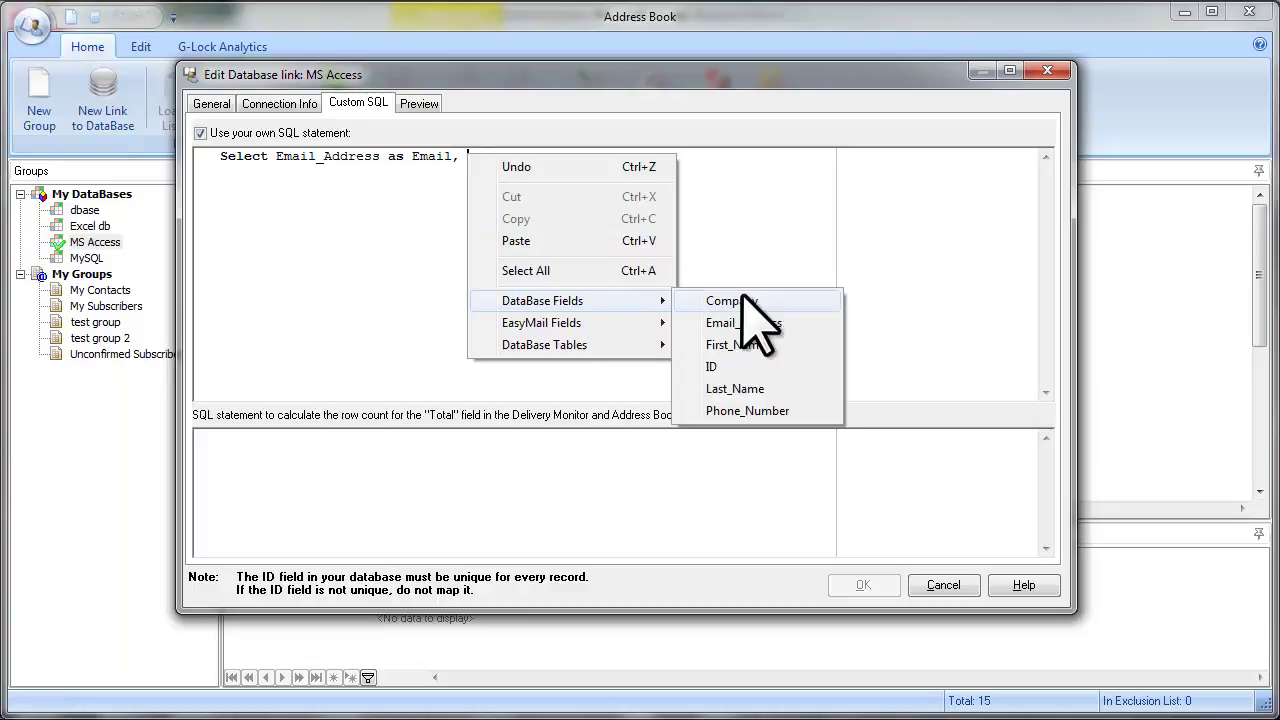
{"action": "left_click", "coordinate": [752, 345]}
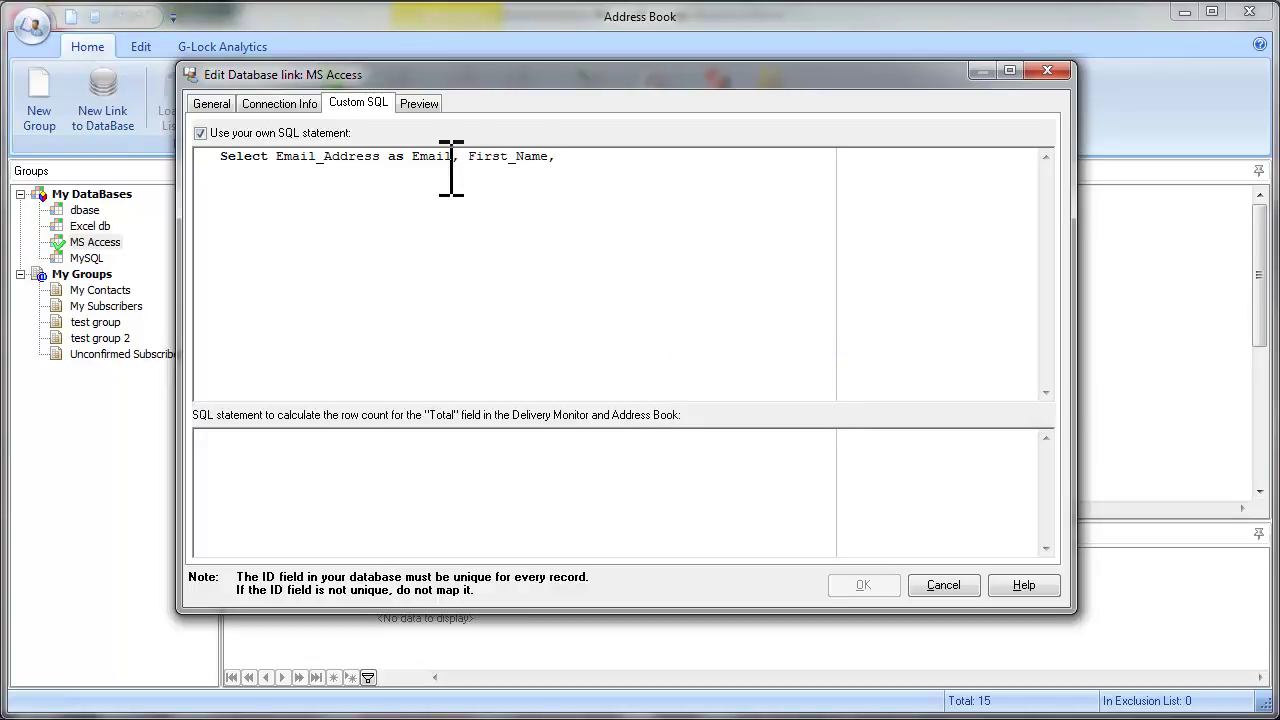
{"action": "type", "text": " Last_Name, Company, Phone_Number"}
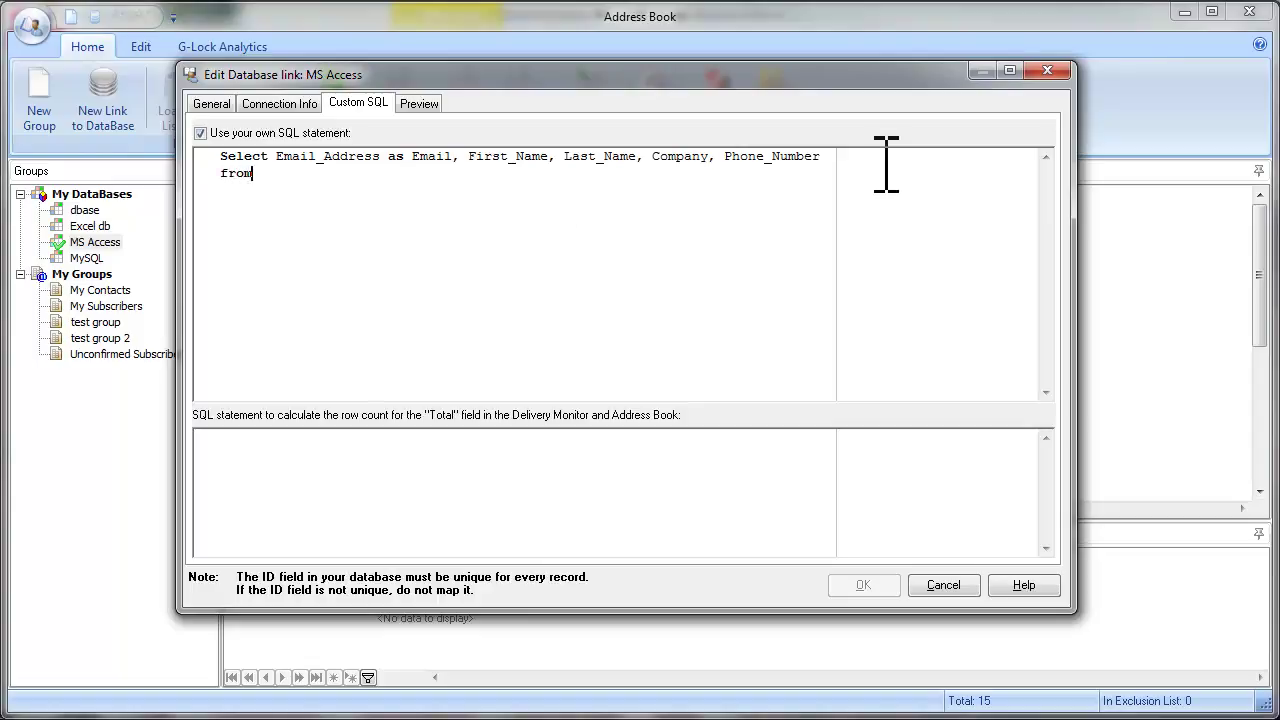
Add from [My Subscribers] where Company = 'G-Lock Software' to the query
{"action": "right_click", "coordinate": [258, 176]}
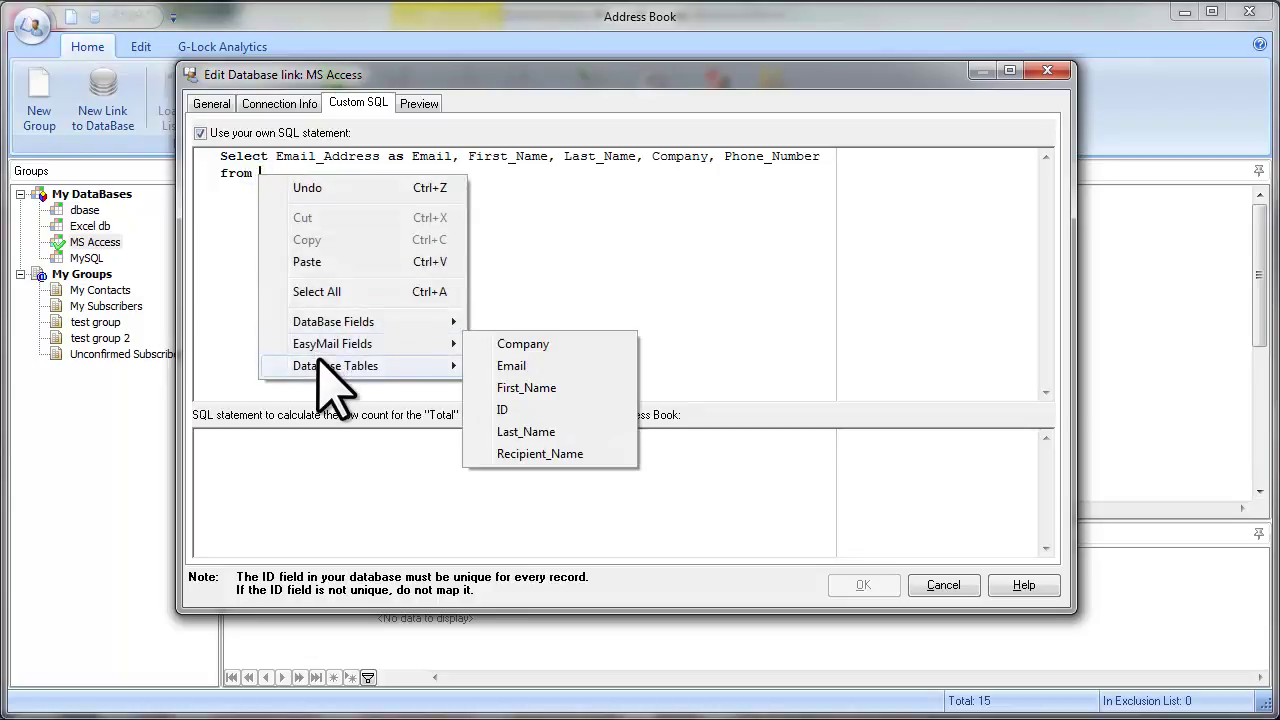
{"action": "mouse_move", "coordinate": [335, 365]}
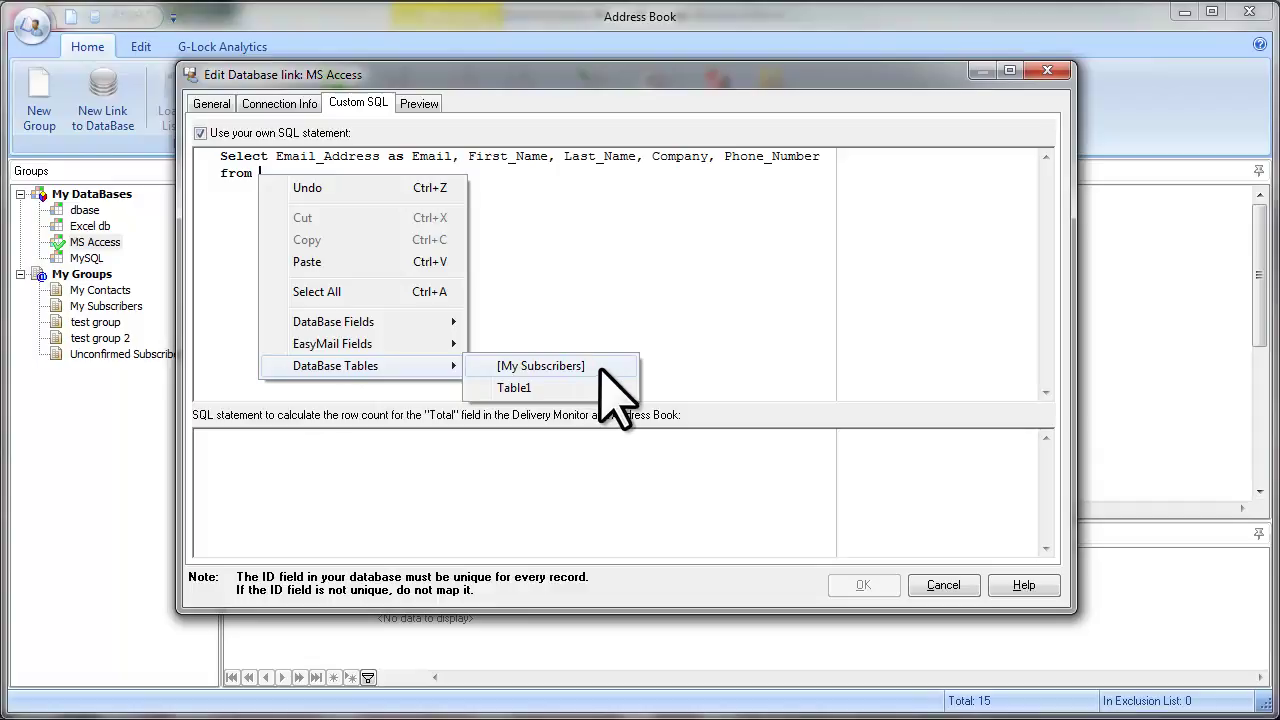
{"action": "left_click", "coordinate": [560, 366]}
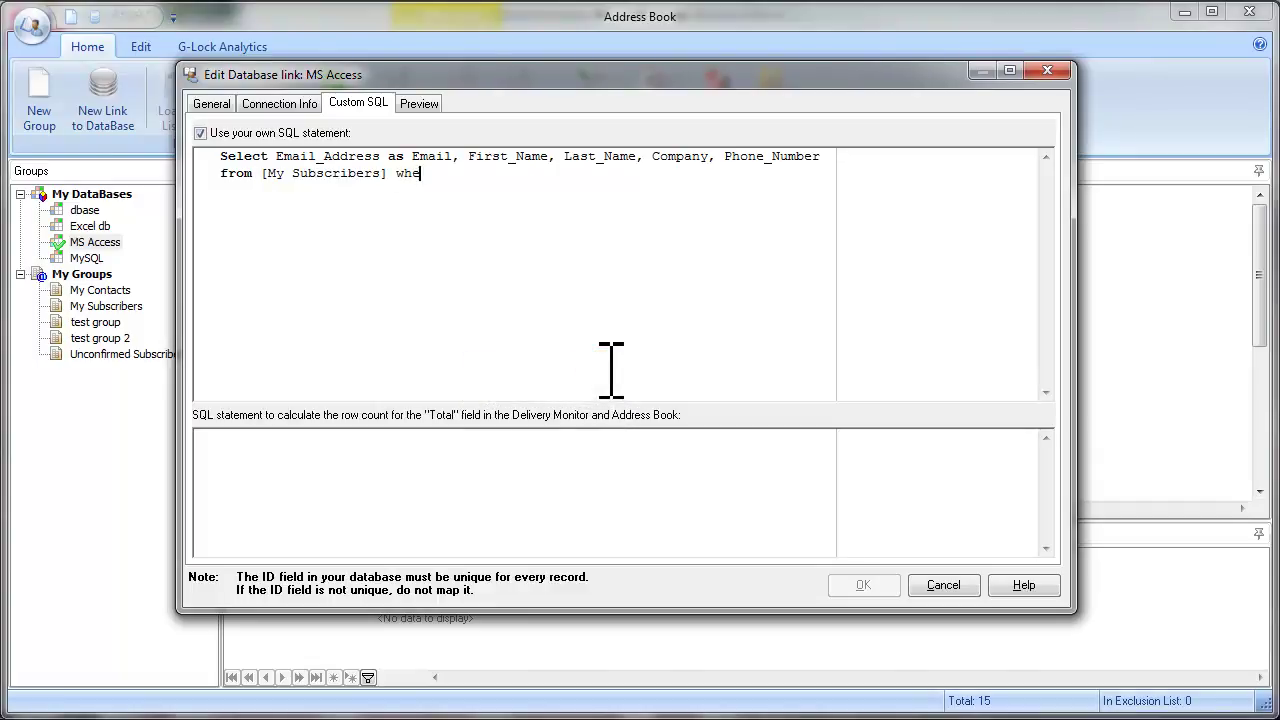
{"action": "left_click", "coordinate": [443, 174]}
{"action": "right_click", "coordinate": [443, 175]}
{"action": "mouse_move", "coordinate": [518, 323]}
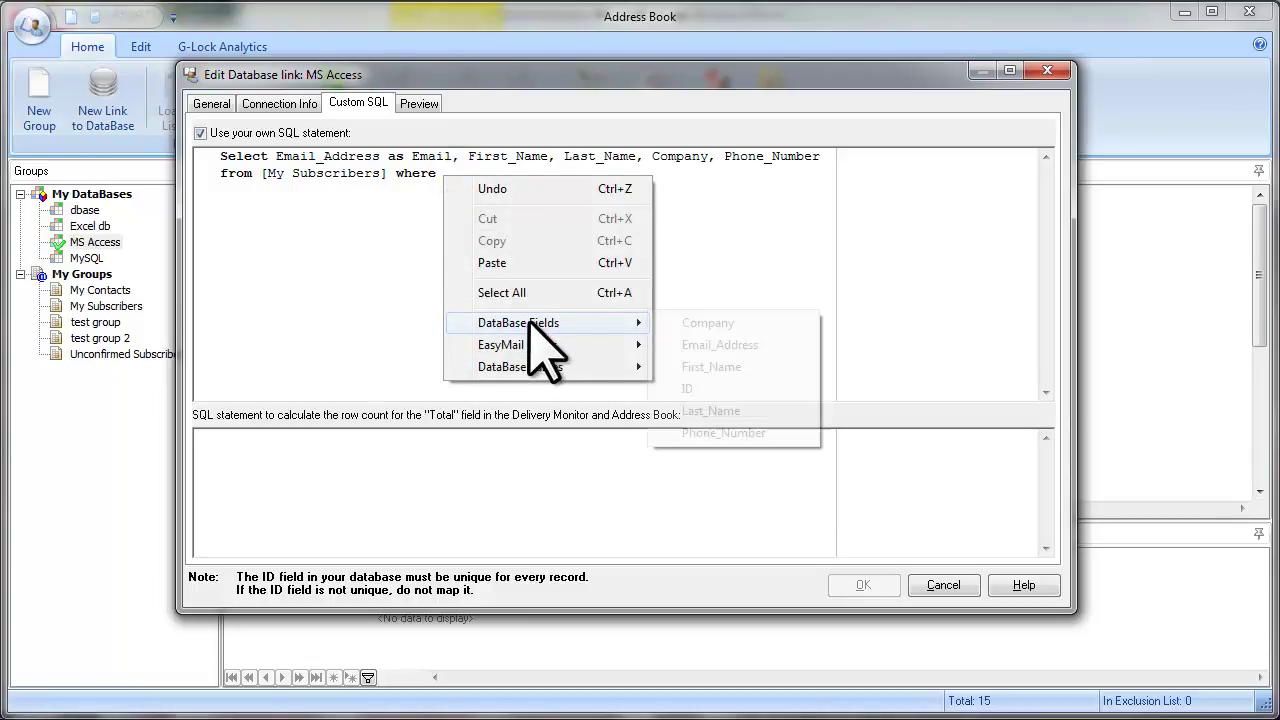
{"action": "left_click", "coordinate": [718, 323]}
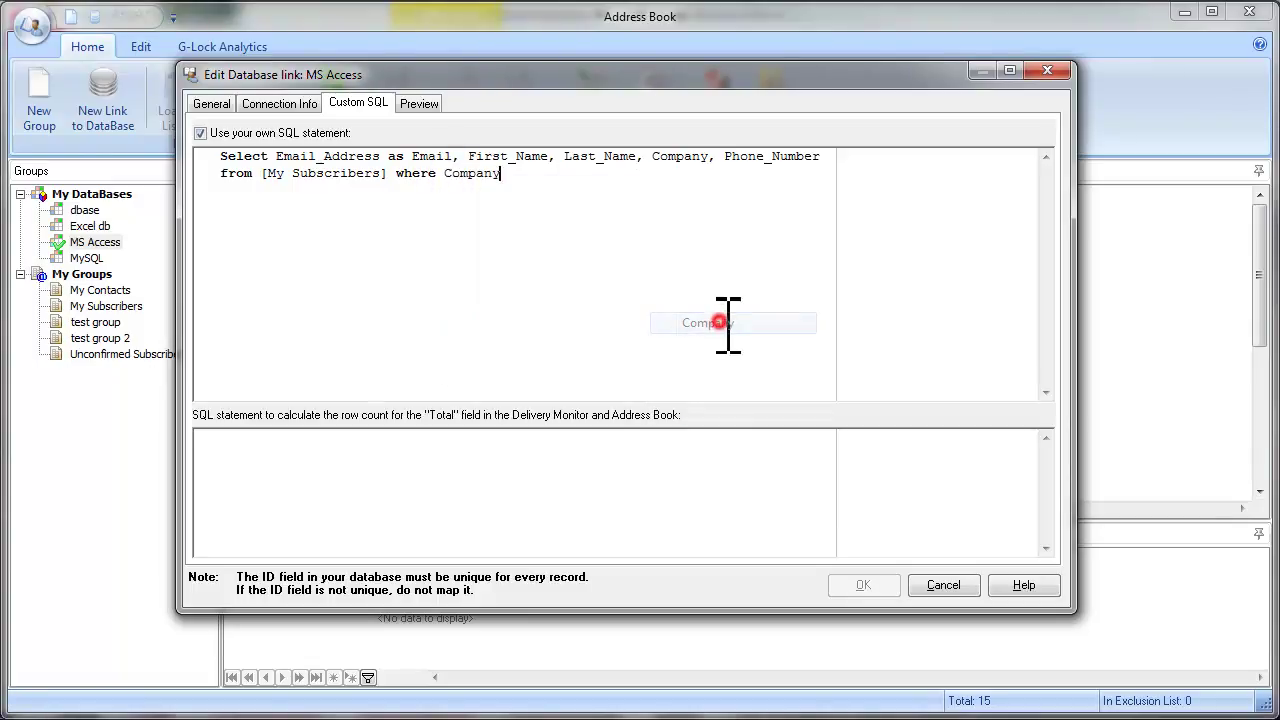
{"action": "type", "text": "= 'G-Lock Software'"}
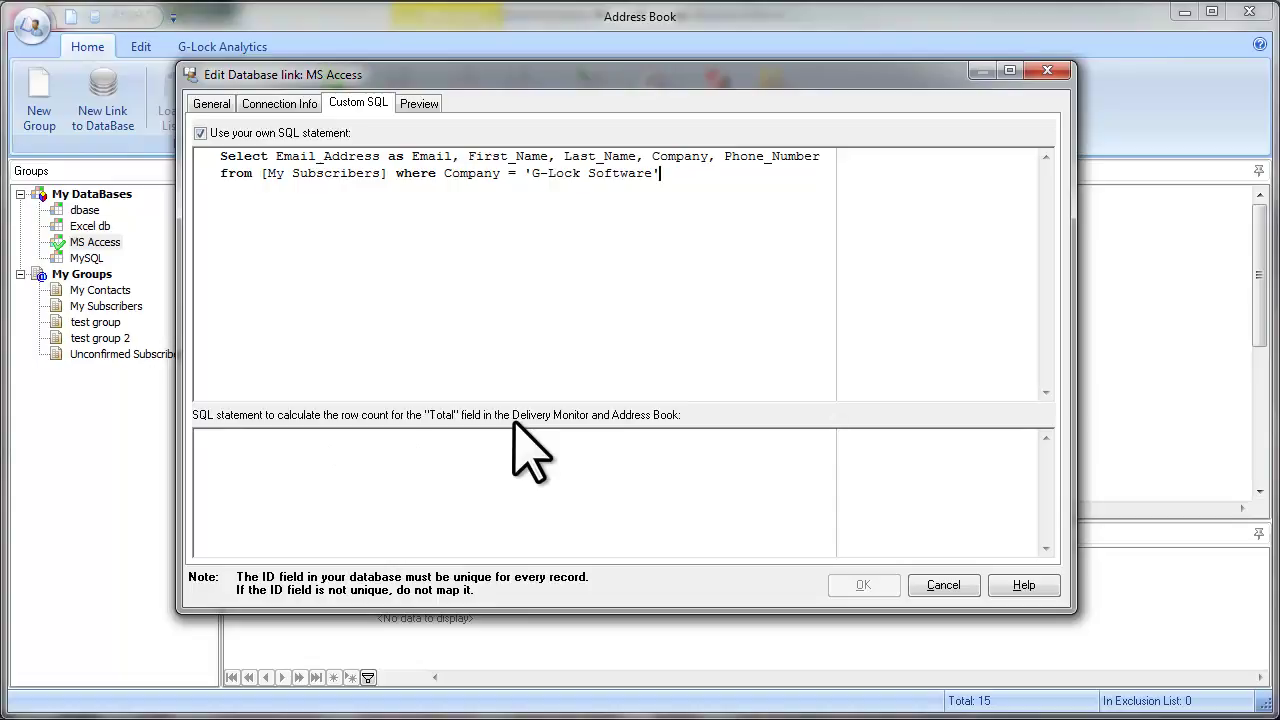
{"action": "left_click", "coordinate": [222, 440]}
Write the row-count query Select count(*) with the same from/where G-Lock Software clause
{"action": "type", "text": "Select"}
{"action": "type", "text": " count(*"}
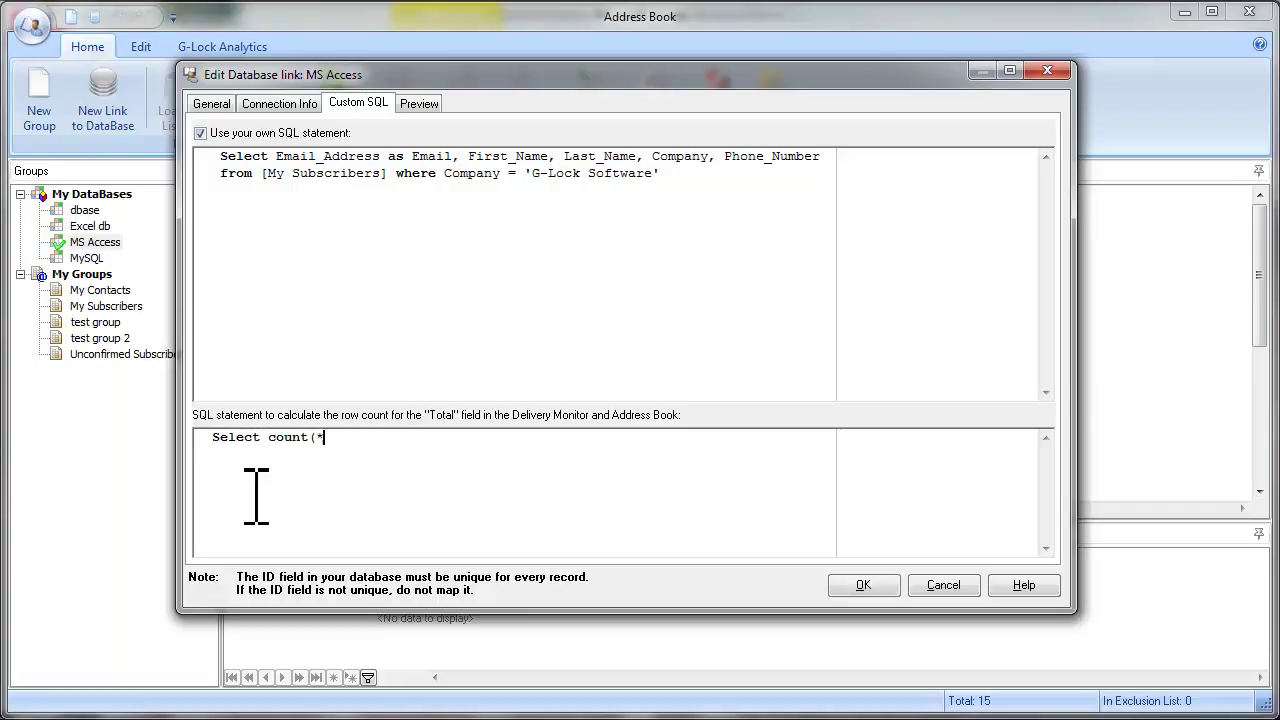
{"action": "type", "text": "from [My Subscribers] where Company = 'G-Lock Software'"}
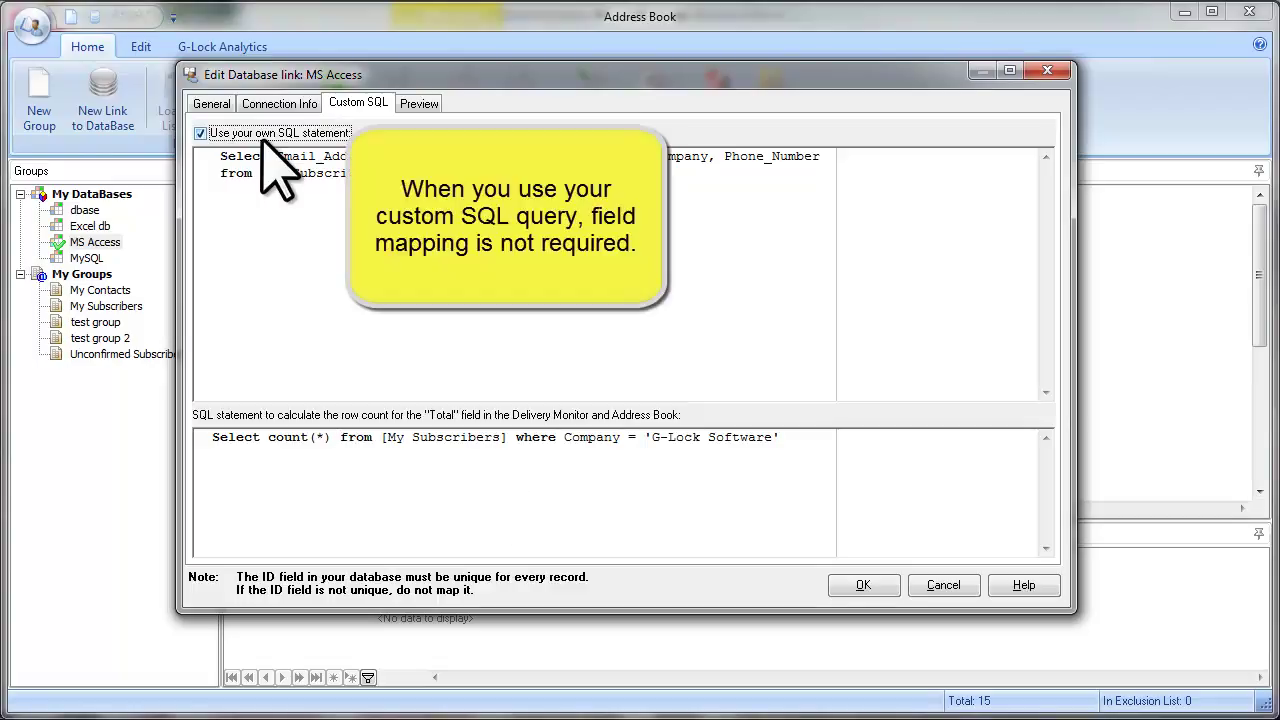
{"action": "left_click", "coordinate": [211, 105]}
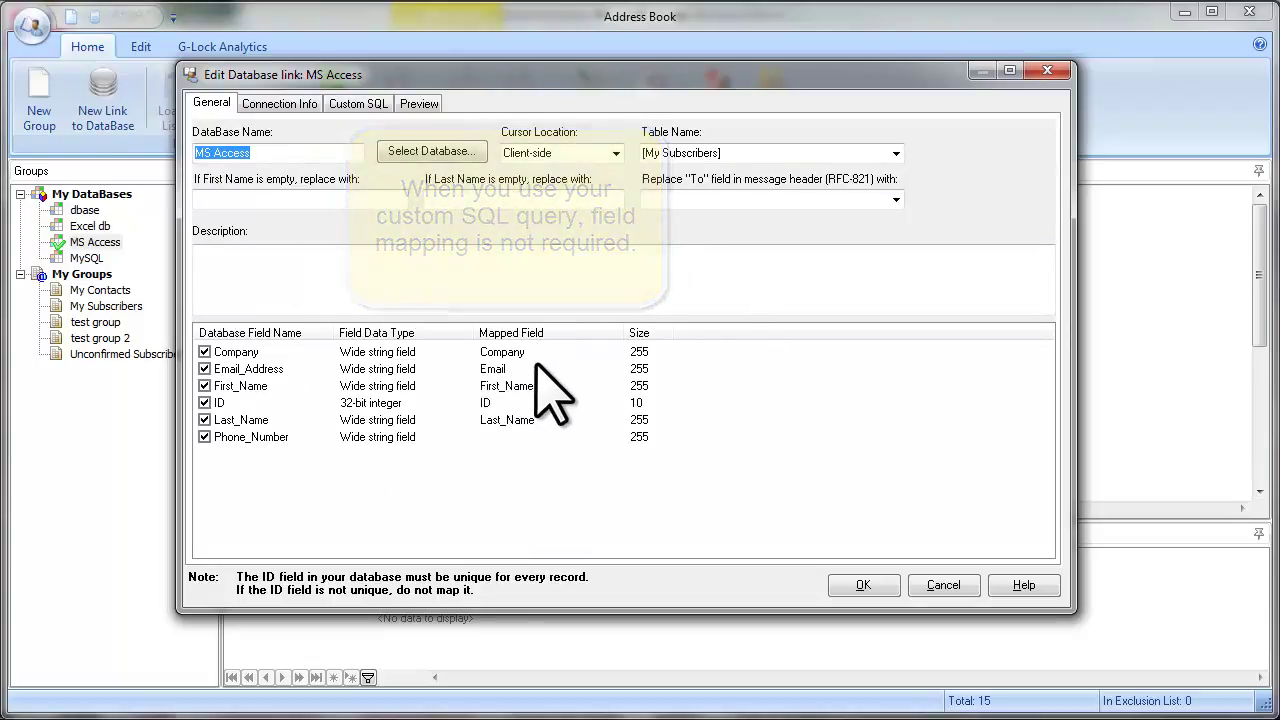
{"action": "left_click", "coordinate": [348, 104]}
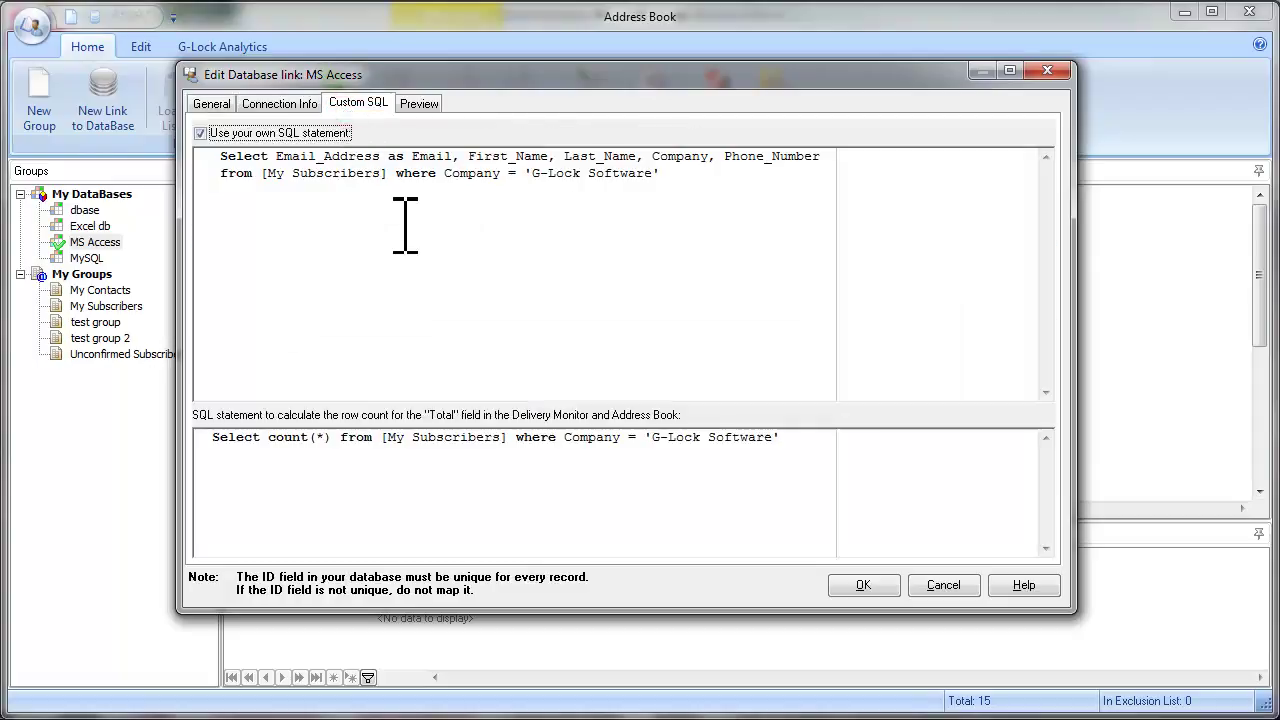
Save the link to list the four G-Lock Software records, then widen Phone_Number and Last_Name
{"action": "left_click", "coordinate": [874, 587]}
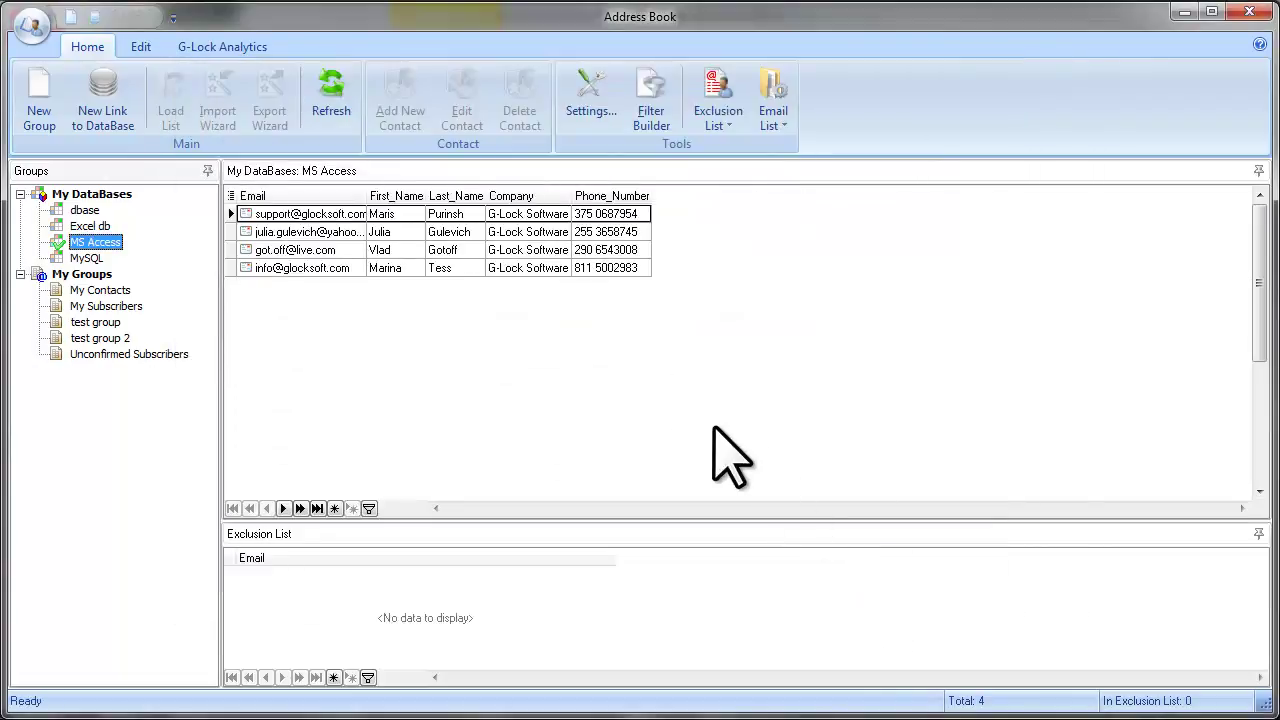
{"action": "left_click_drag", "start_coordinate": [651, 195], "coordinate": [682, 195]}
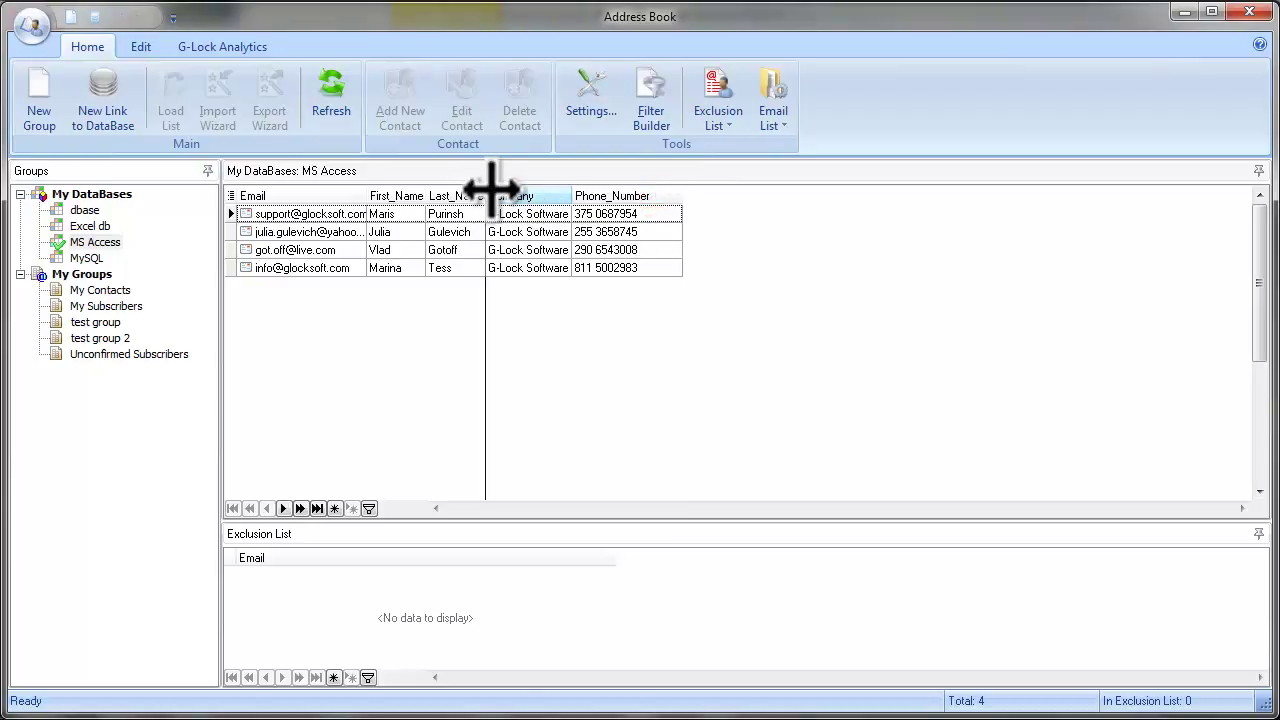
{"action": "left_click_drag", "start_coordinate": [486, 195], "coordinate": [498, 195]}
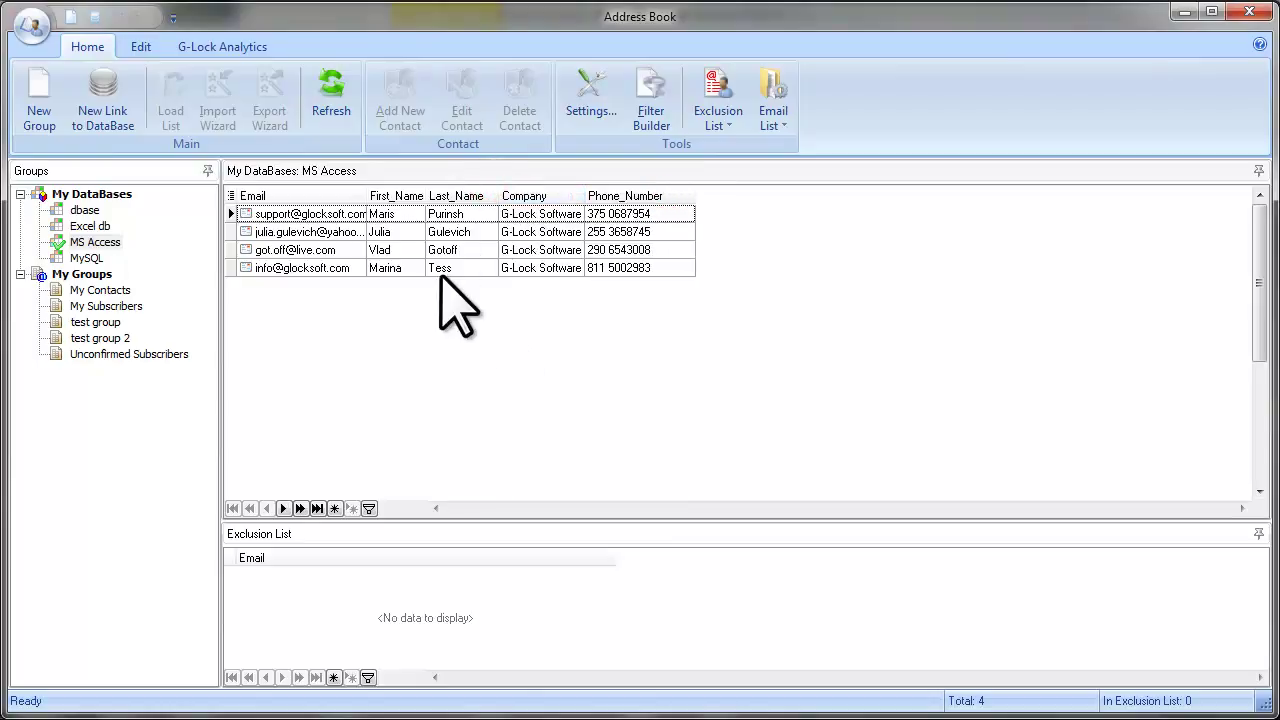